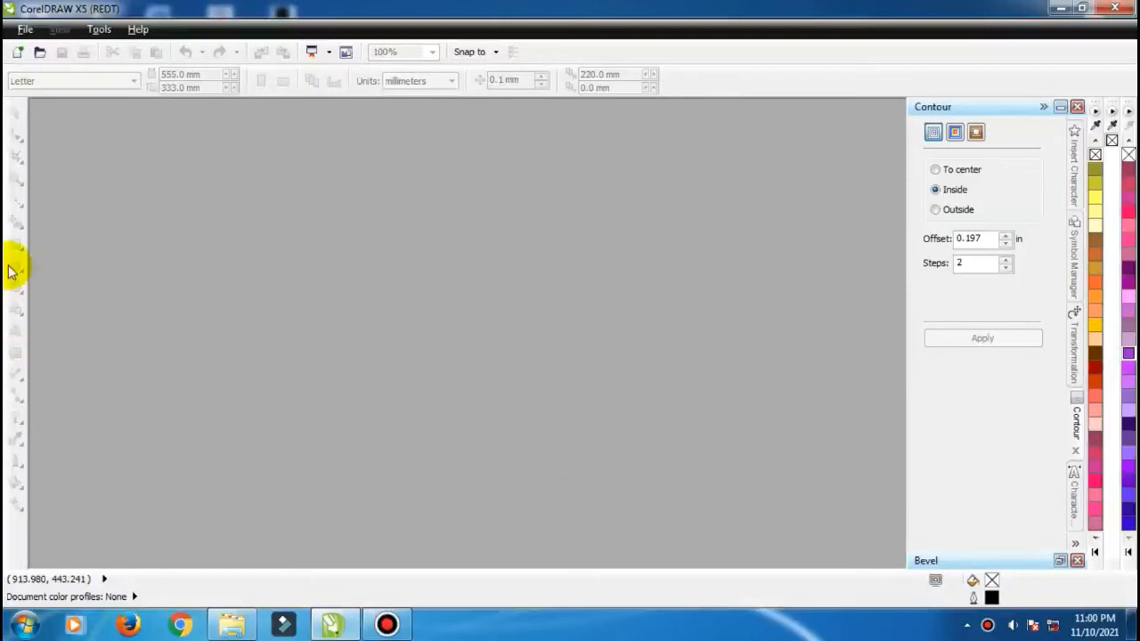
Step: Create a new A4 landscape document, 297 by 210 mm, in RGB at 300 dpi
click(24, 30)
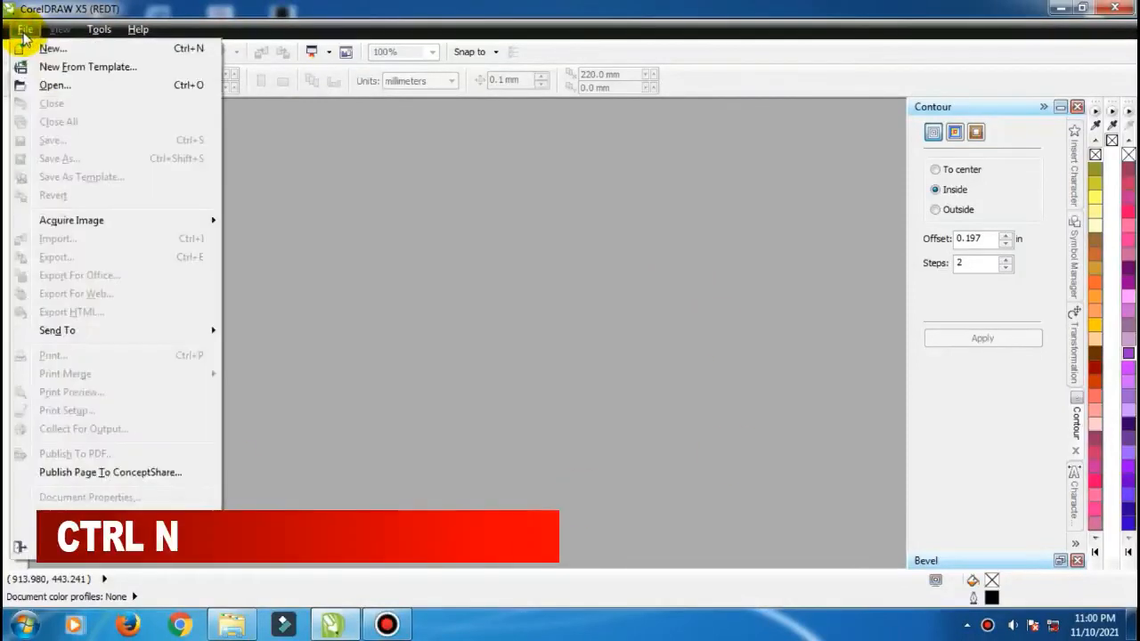
click(52, 49)
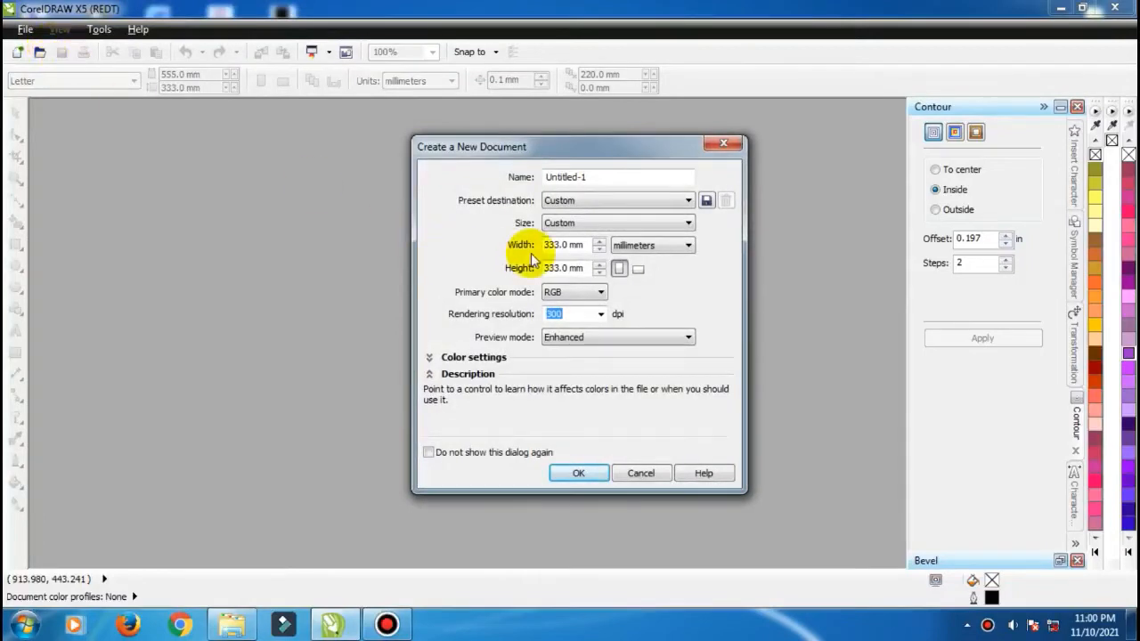
click(570, 223)
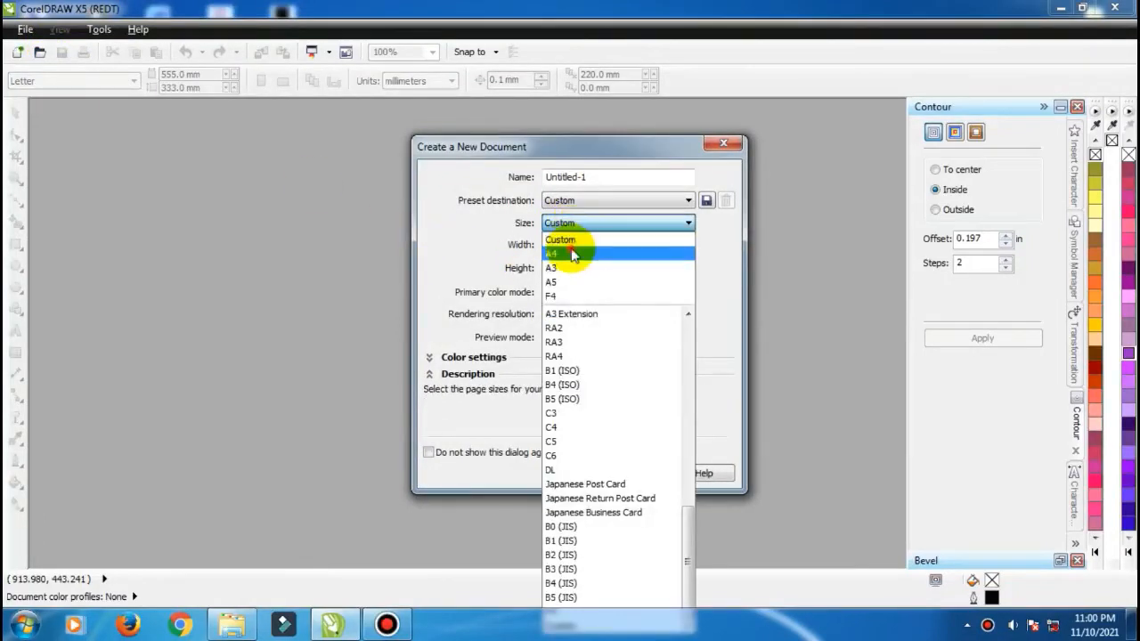
click(573, 253)
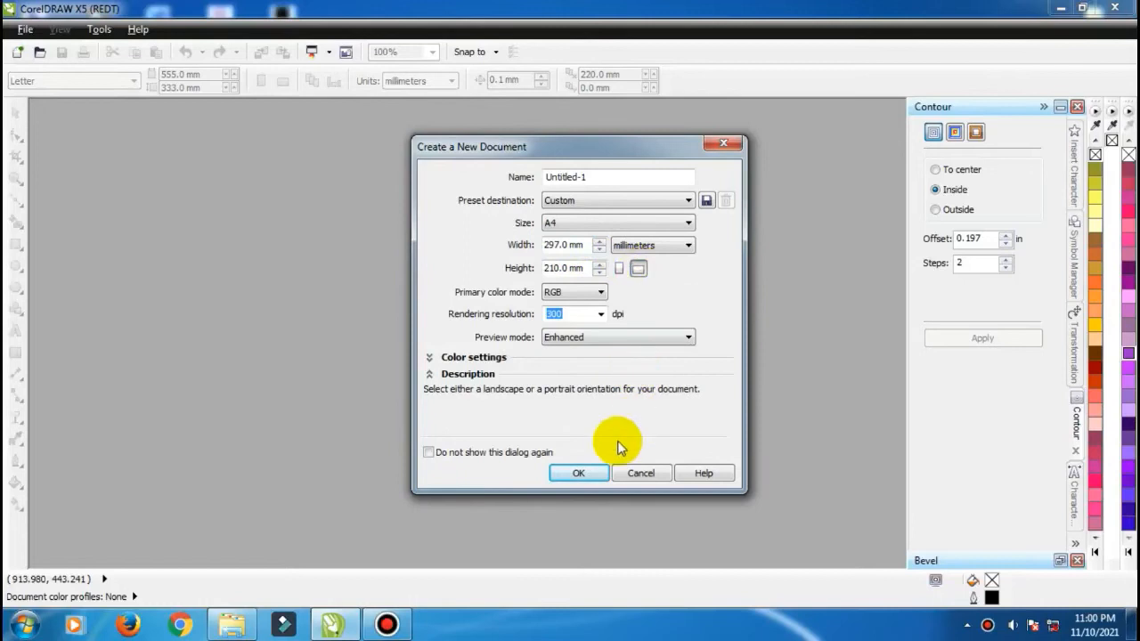
click(579, 472)
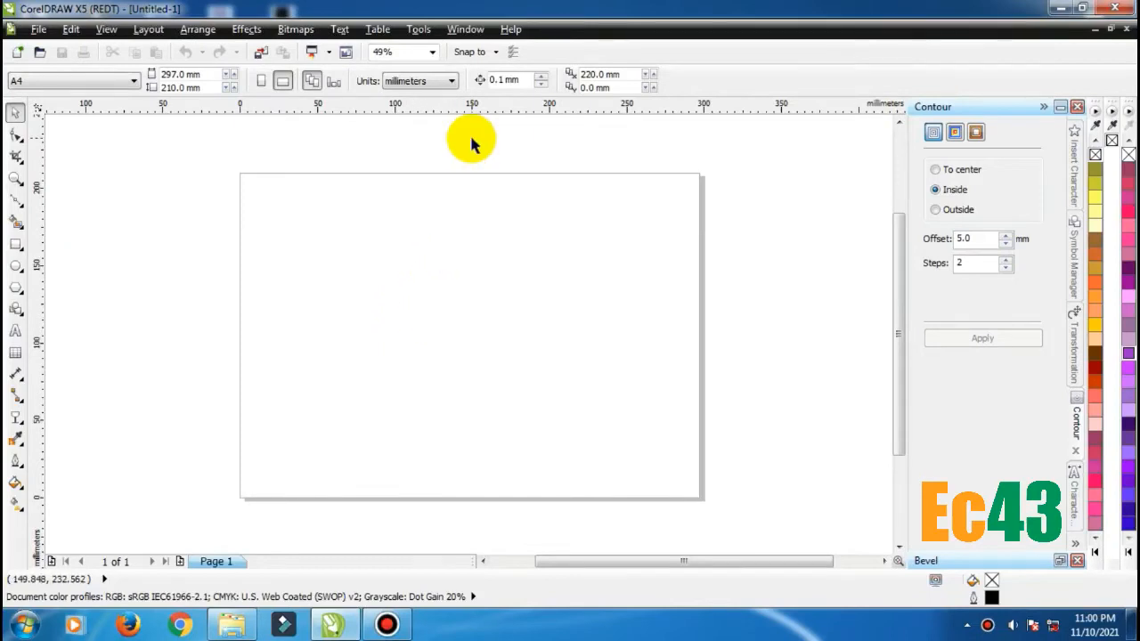
Step: Draw a long horizontal rectangle about 231 by 13 mm in the lower part of the page
click(434, 55)
click(422, 97)
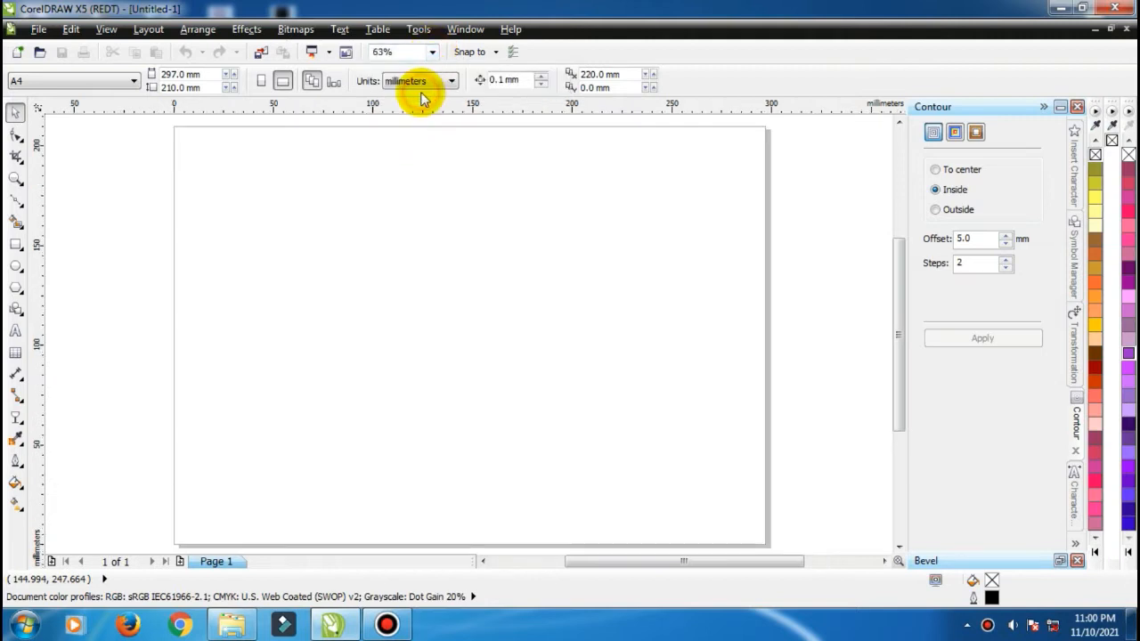
click(16, 246)
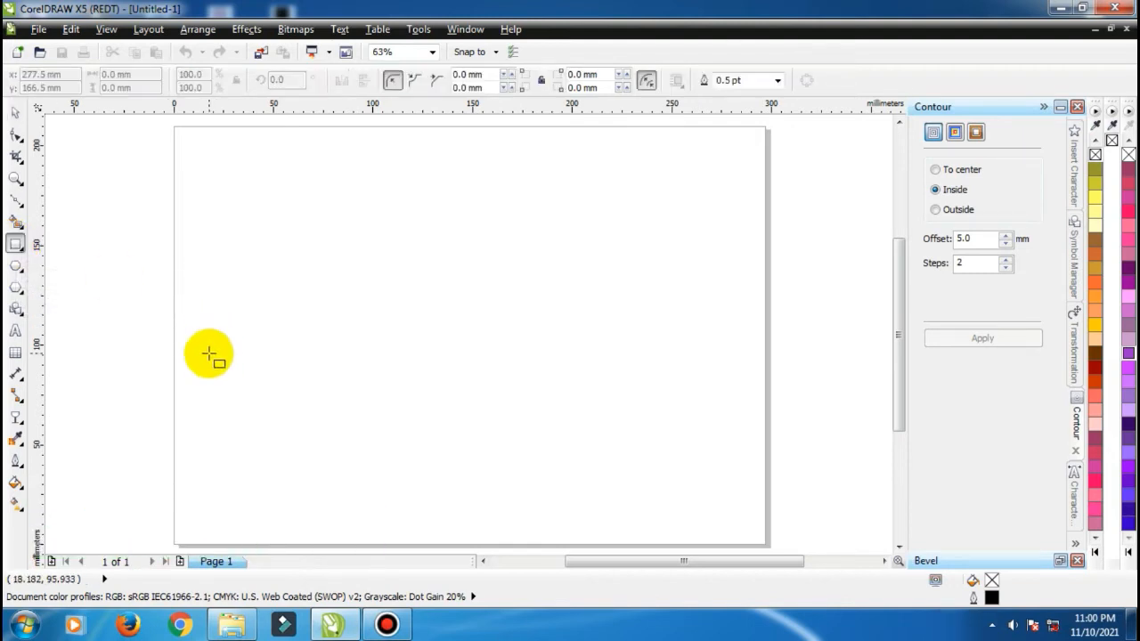
drag(207, 398, 668, 424)
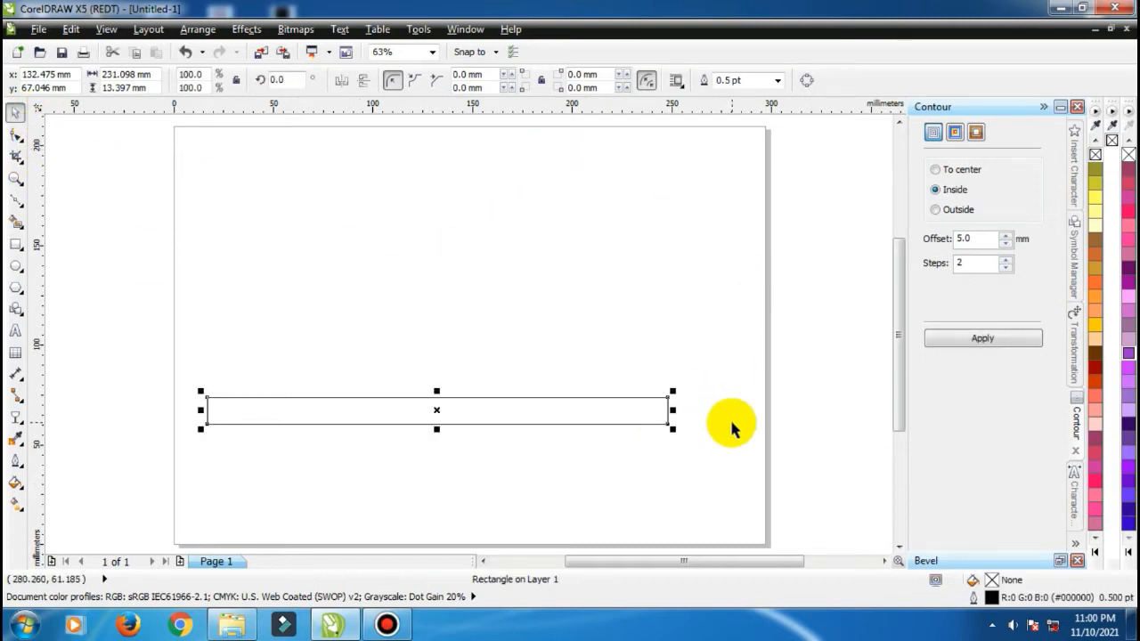
Step: Round both right-hand corners of the rectangle with a 22 mm radius
scroll(726, 423, up, 3)
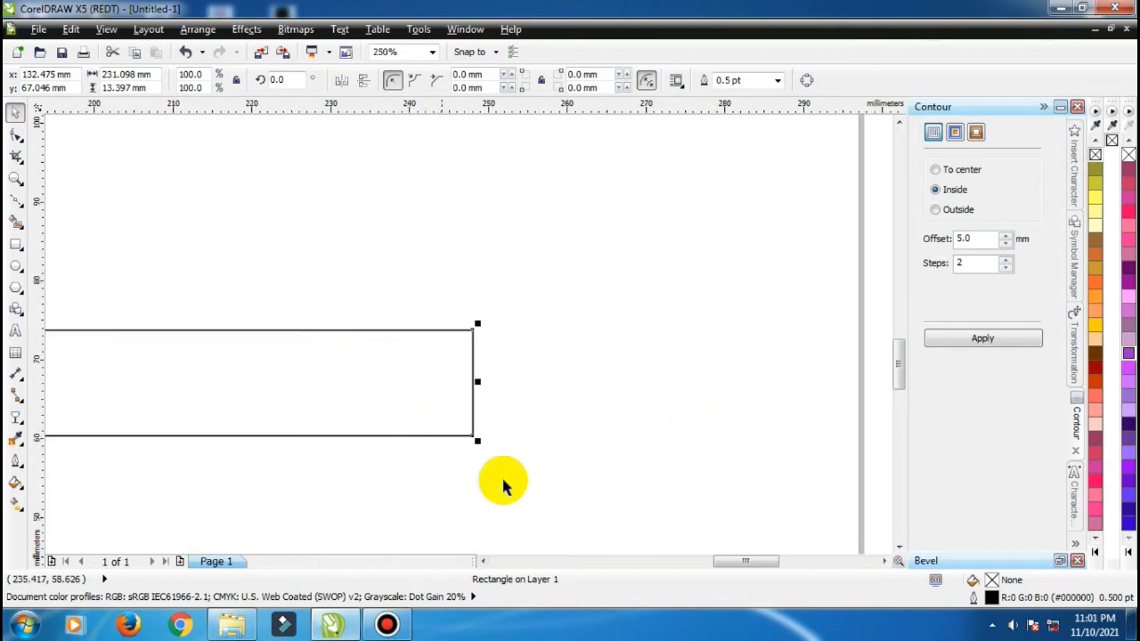
double_click(577, 74)
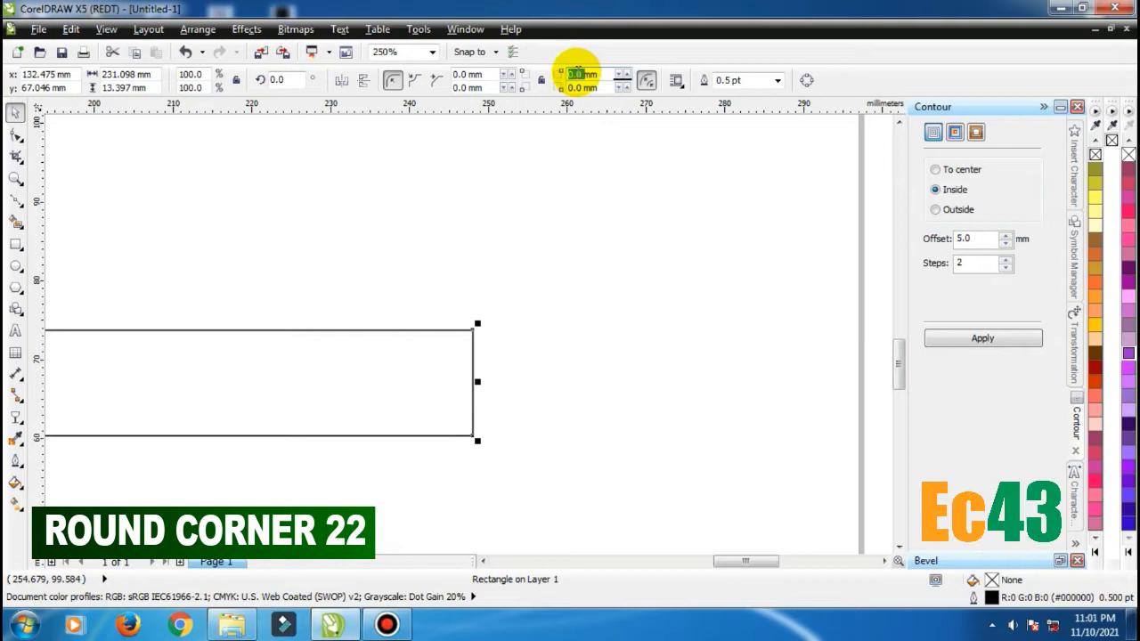
text(22mm)
click(578, 88)
text(22mm)
key(Return)
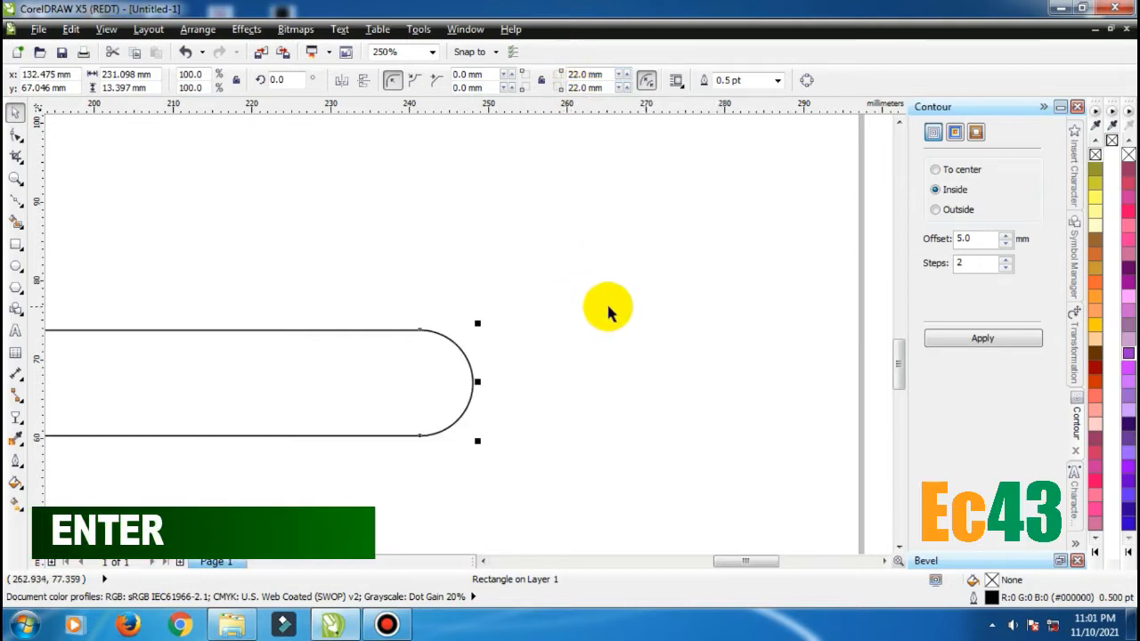
Step: Mirror a copy of the rounded bar directly above it, and repeat the duplication to stack three bars
click(432, 52)
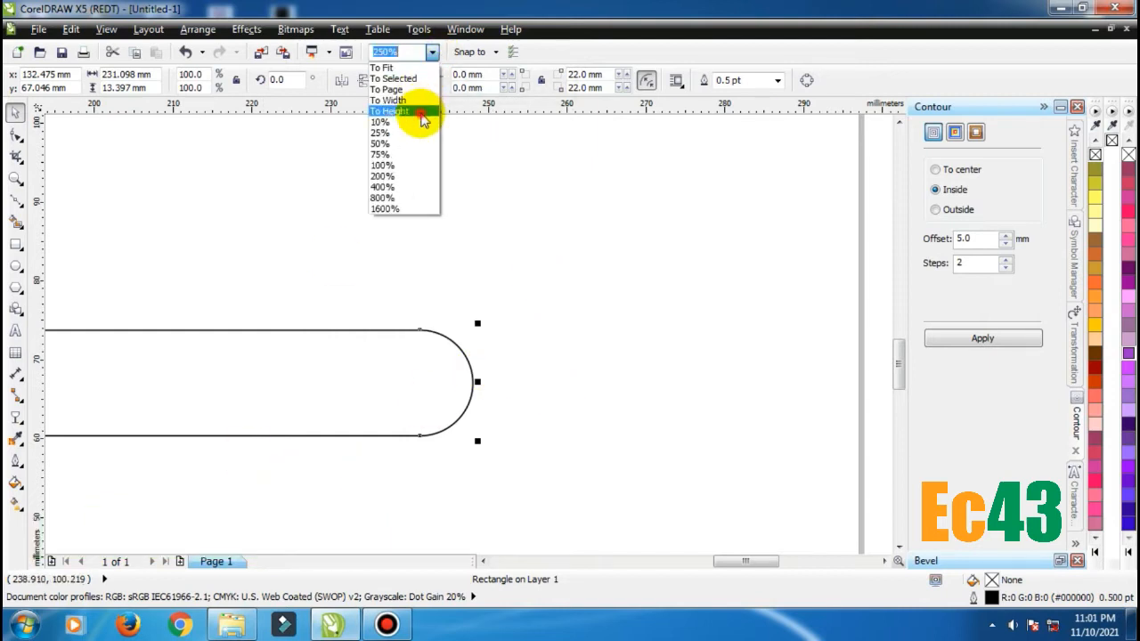
click(423, 121)
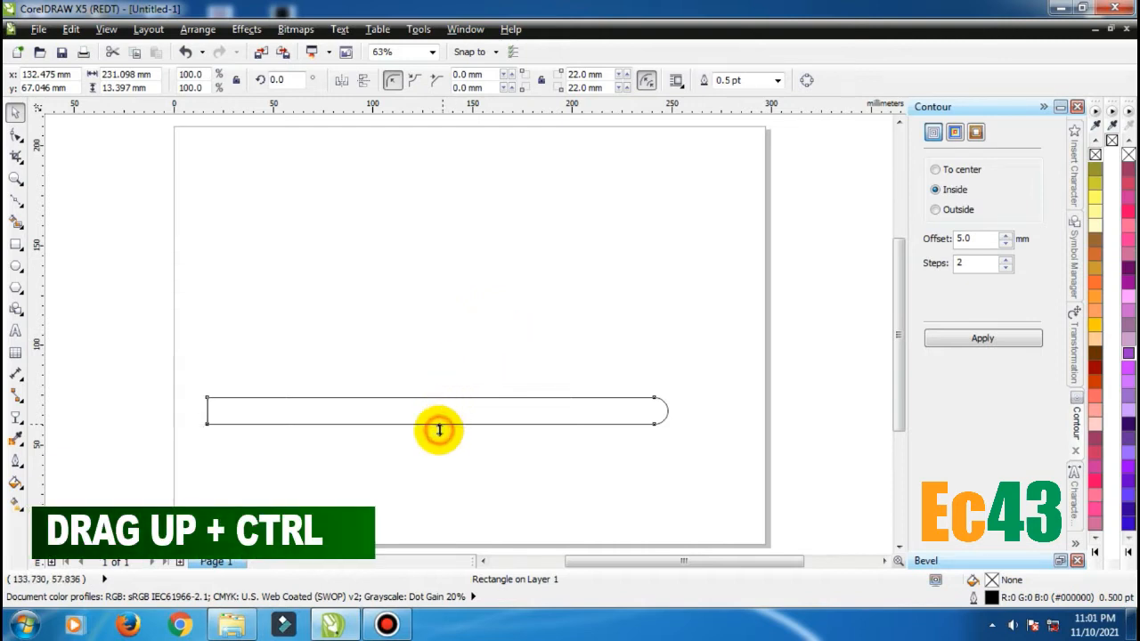
drag(439, 431, 437, 381)
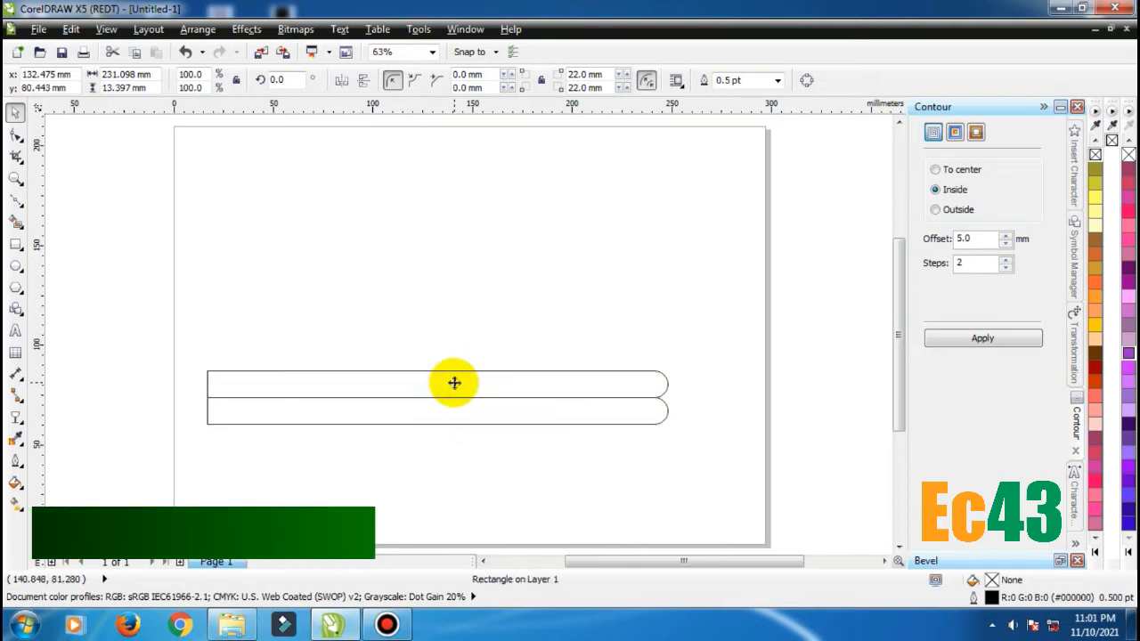
key(ctrl+r)
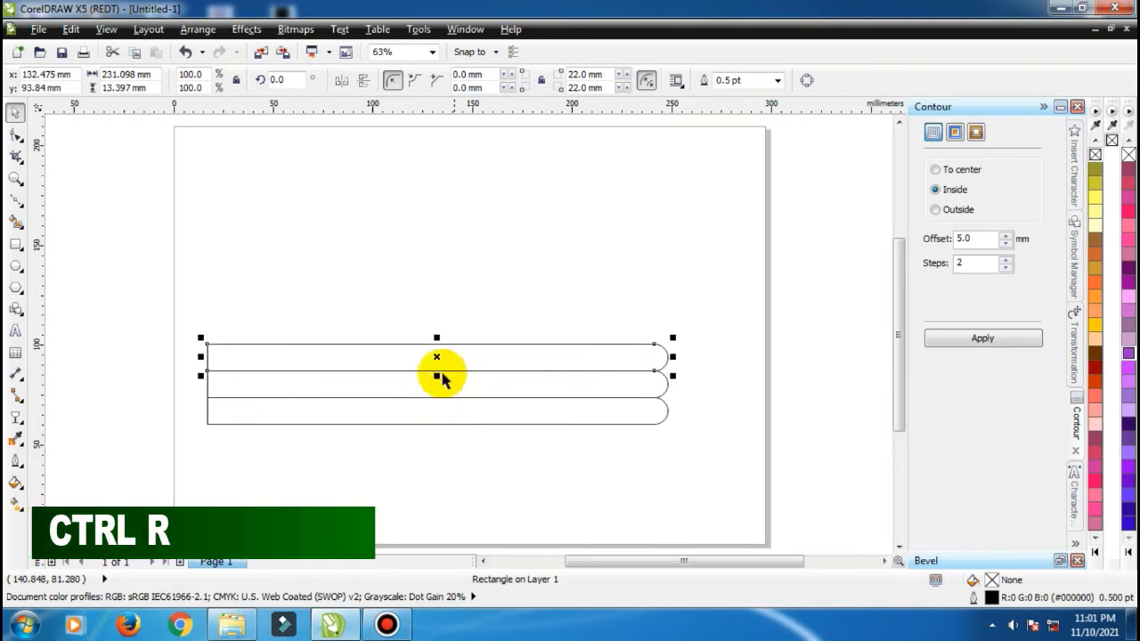
Step: Select all three stacked bars and place a copy of them higher on the page, vertically aligned with the originals
click(156, 279)
drag(140, 294, 740, 460)
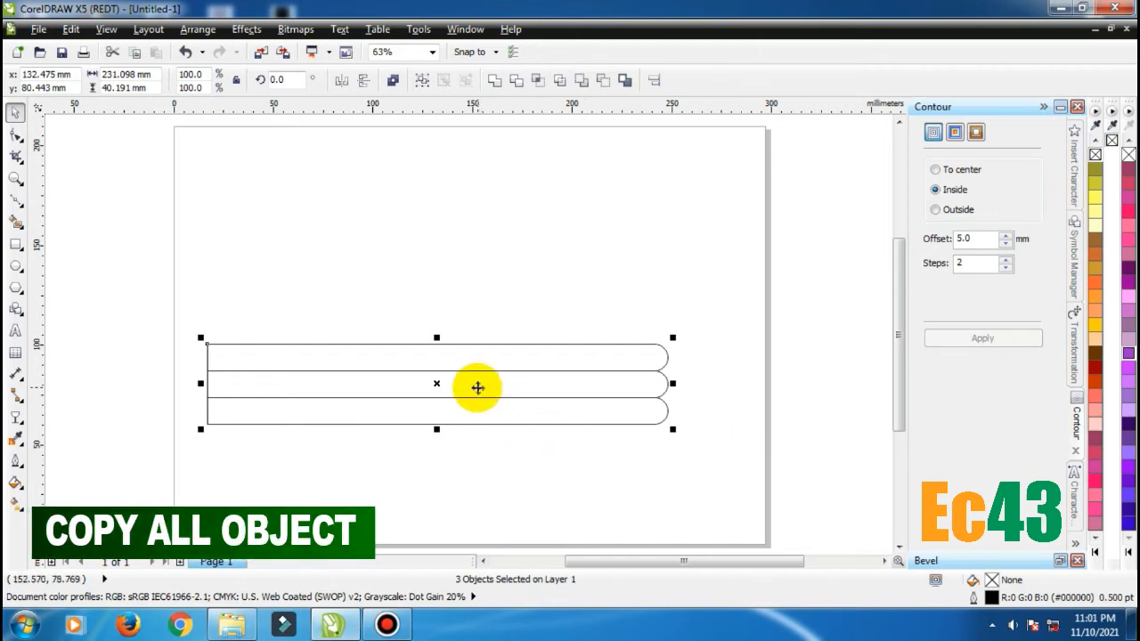
drag(477, 387, 464, 276)
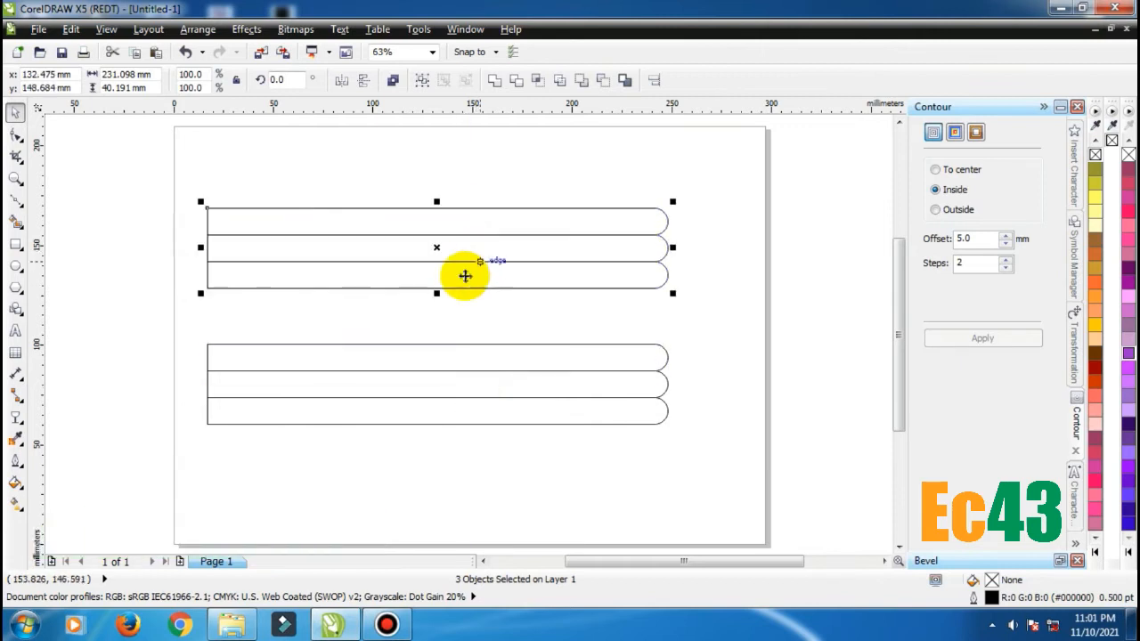
Step: Weld the three bars of the lower set into a single shape
click(150, 278)
drag(168, 318, 753, 470)
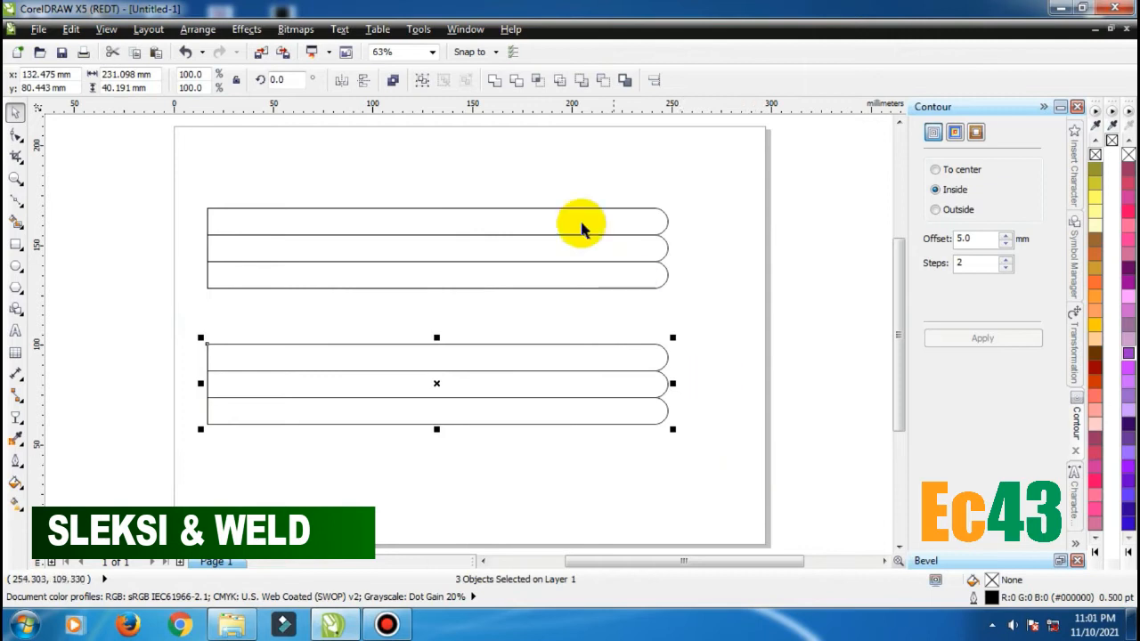
click(496, 81)
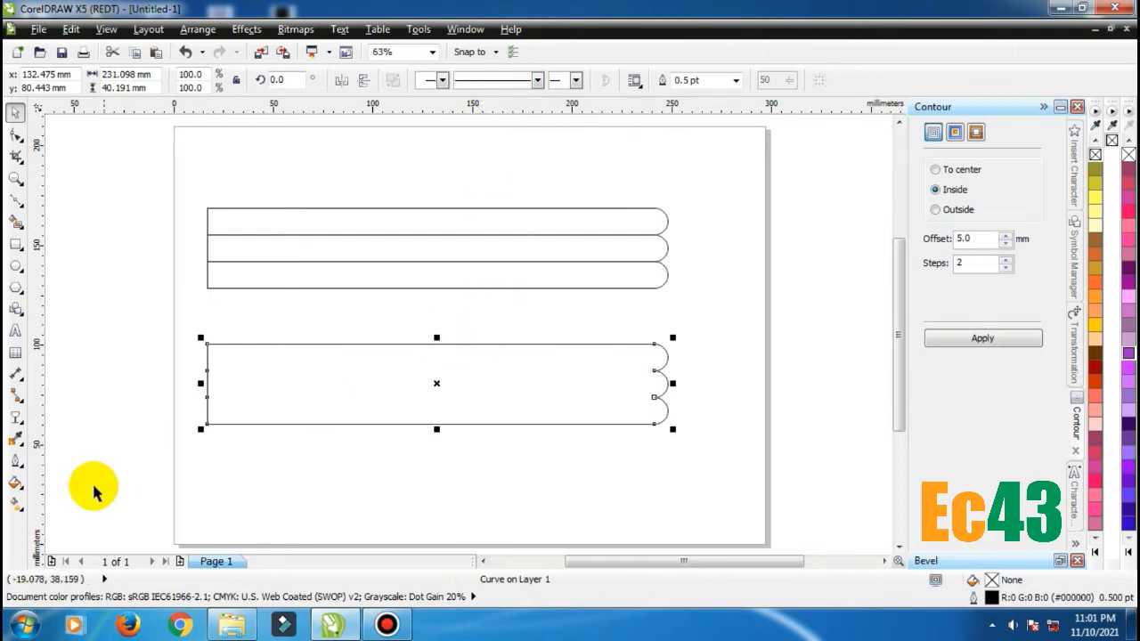
Step: Apply a linear fountain fill running left to right across the welded shape, with red as its end colour
click(16, 504)
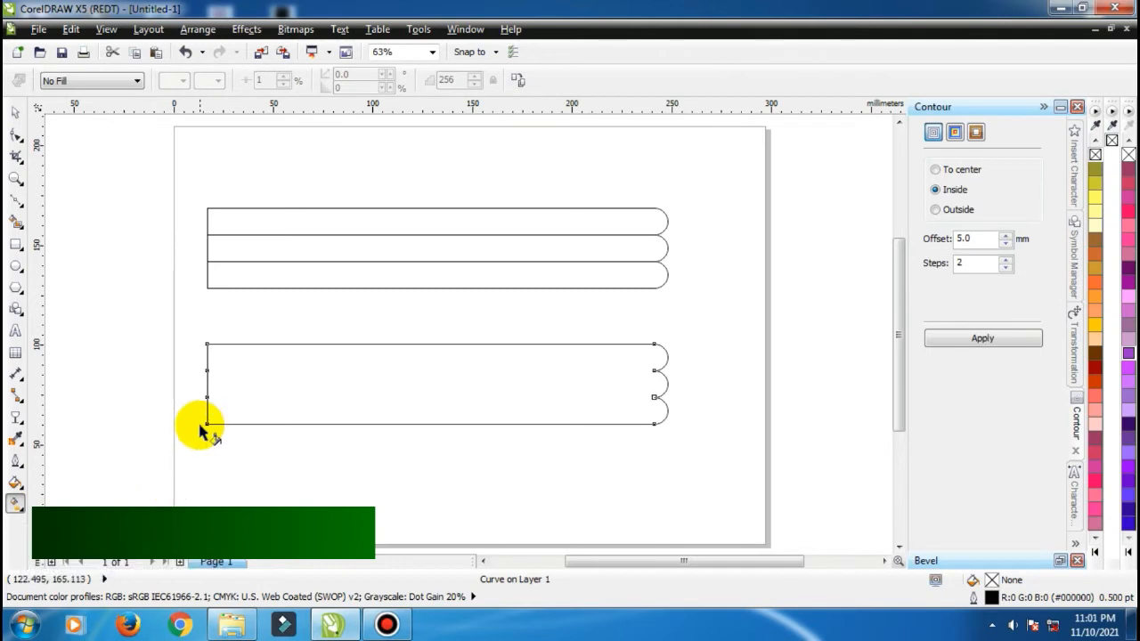
drag(215, 390, 652, 383)
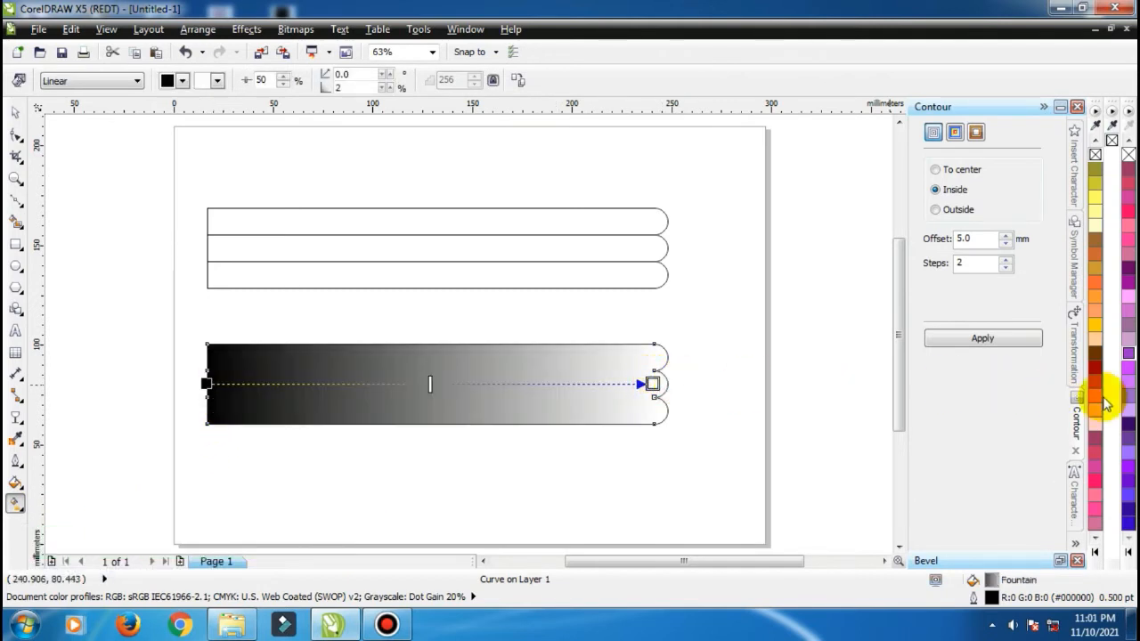
click(1128, 552)
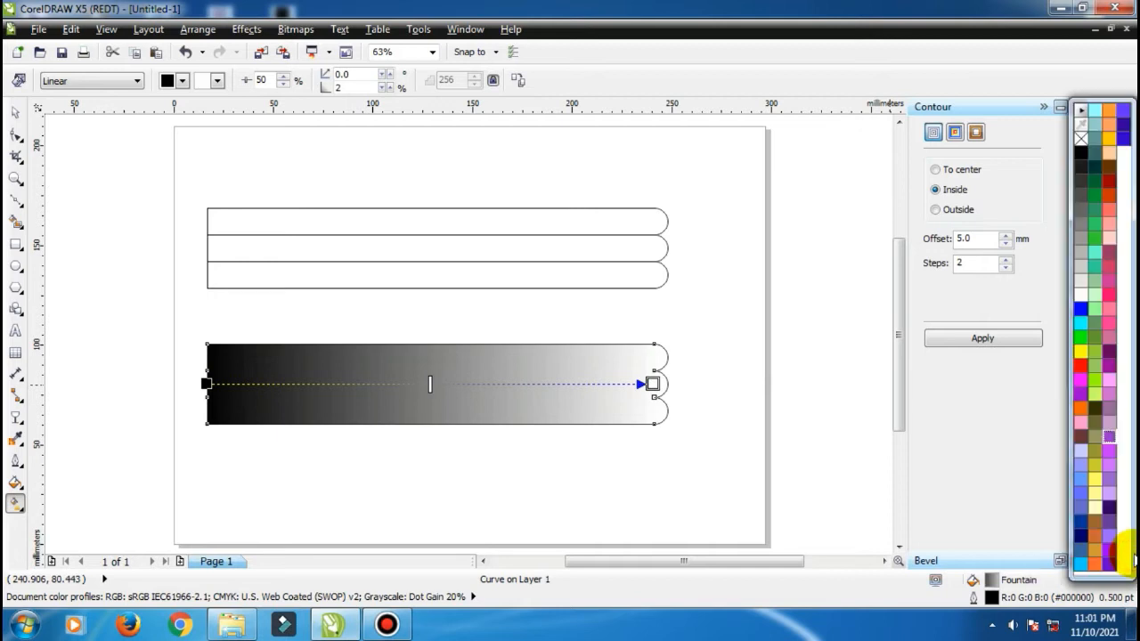
click(1080, 365)
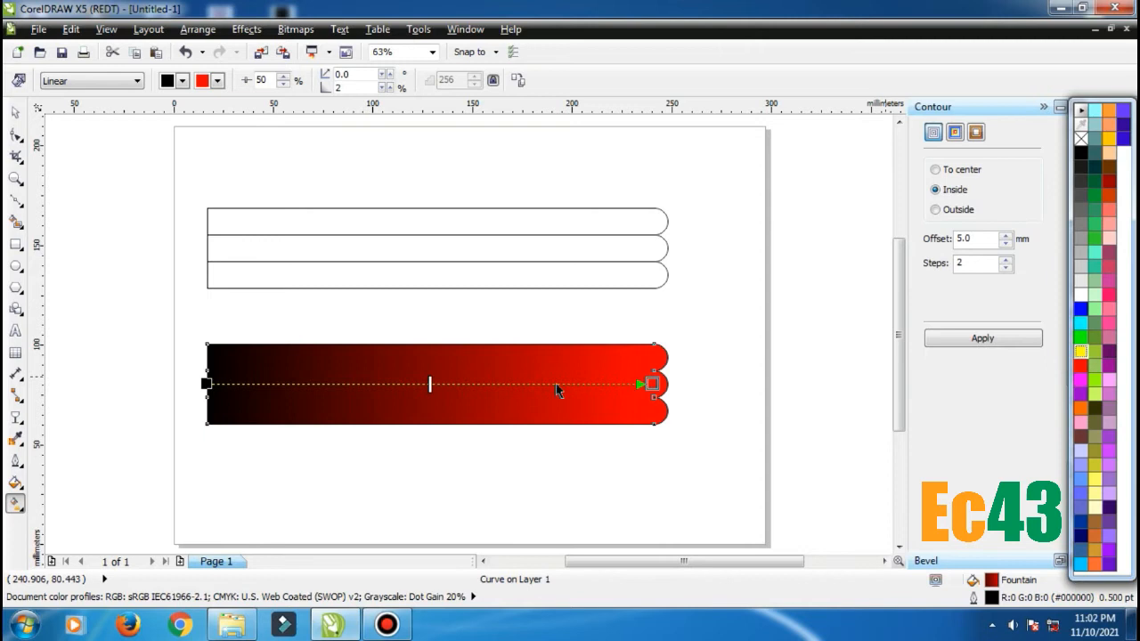
Step: Add a yellow node near the middle of the gradient and make its start colour purple
drag(450, 389, 443, 384)
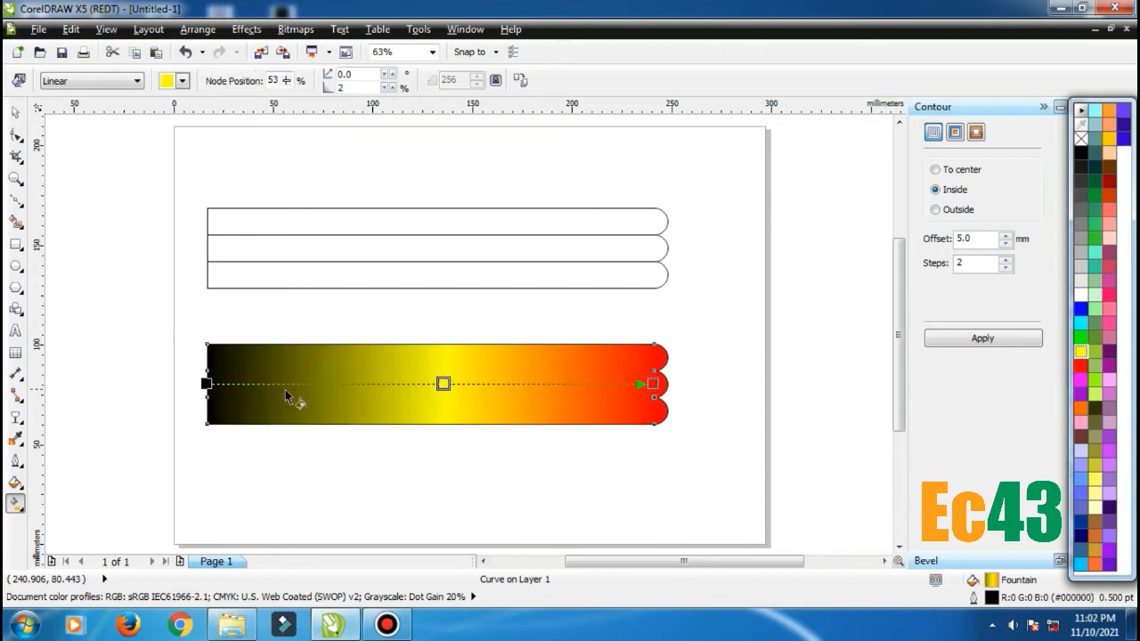
click(205, 384)
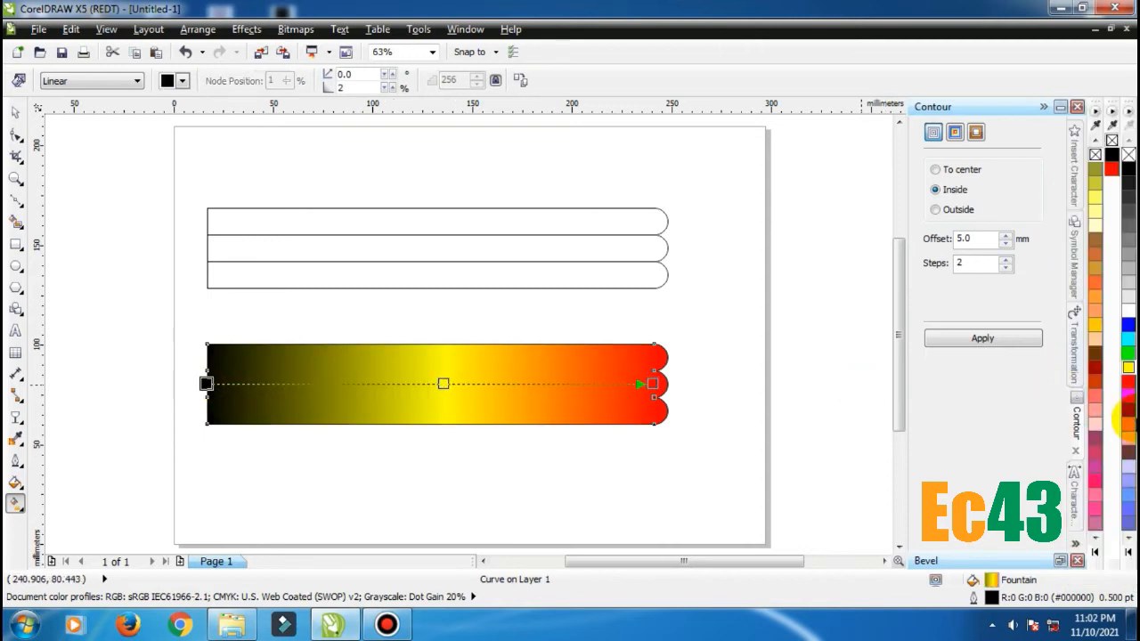
click(1128, 397)
click(1128, 412)
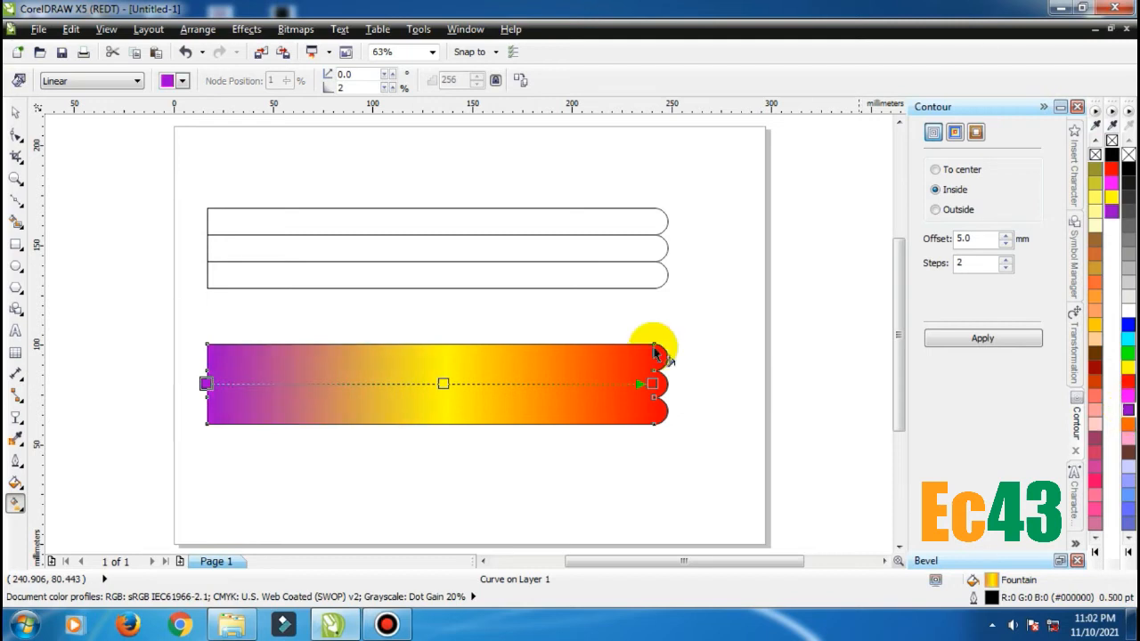
Step: Remove the outline from the gradient-filled shape and deselect it
click(15, 112)
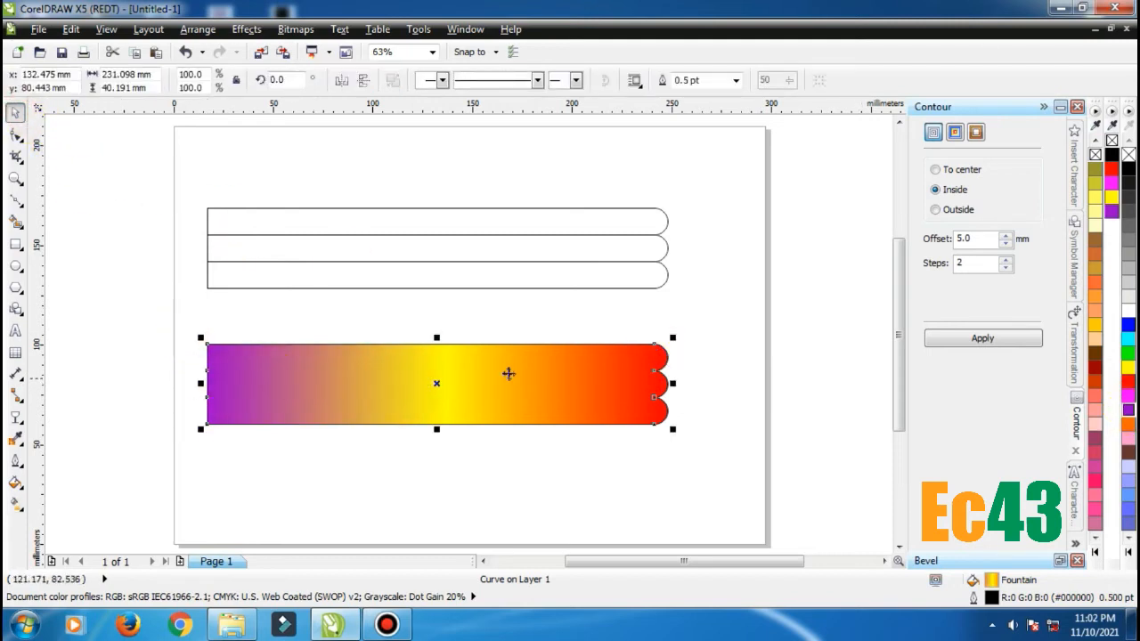
right_click(1096, 155)
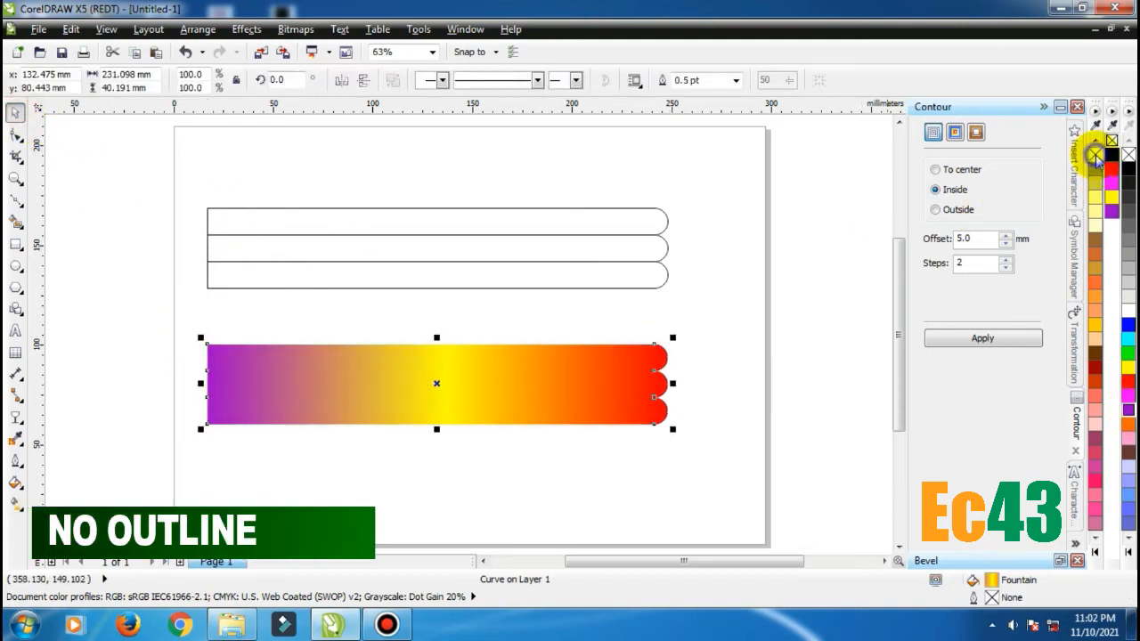
click(737, 257)
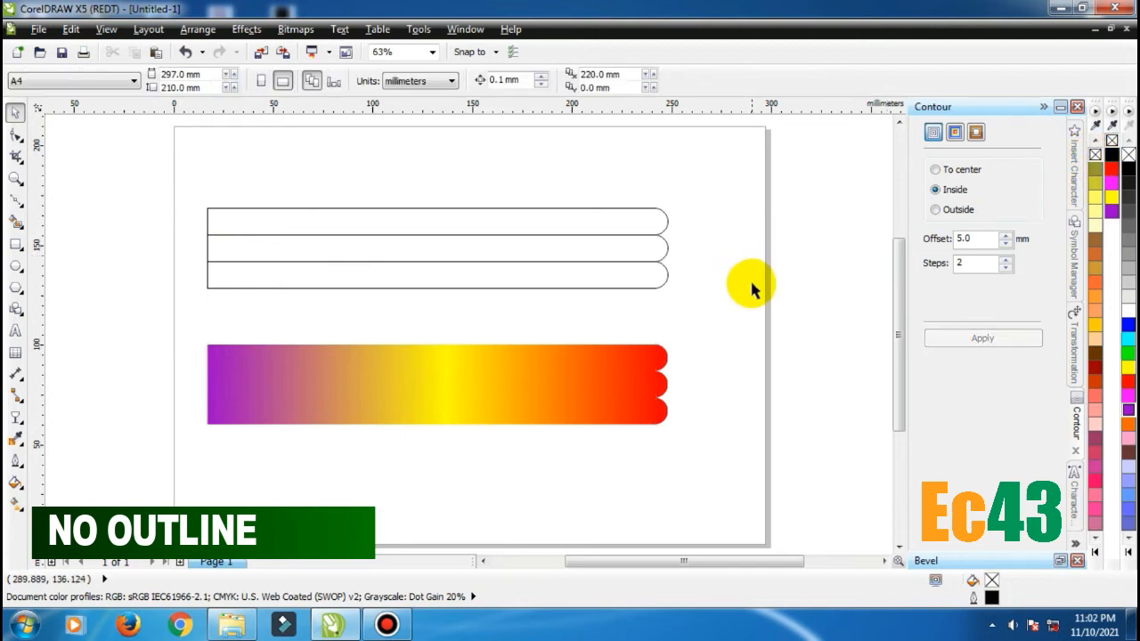
Step: Draw a three-sided polygon about 40 by 35 mm at the scalloped right end of the gradient shape
scroll(776, 405, up, 2)
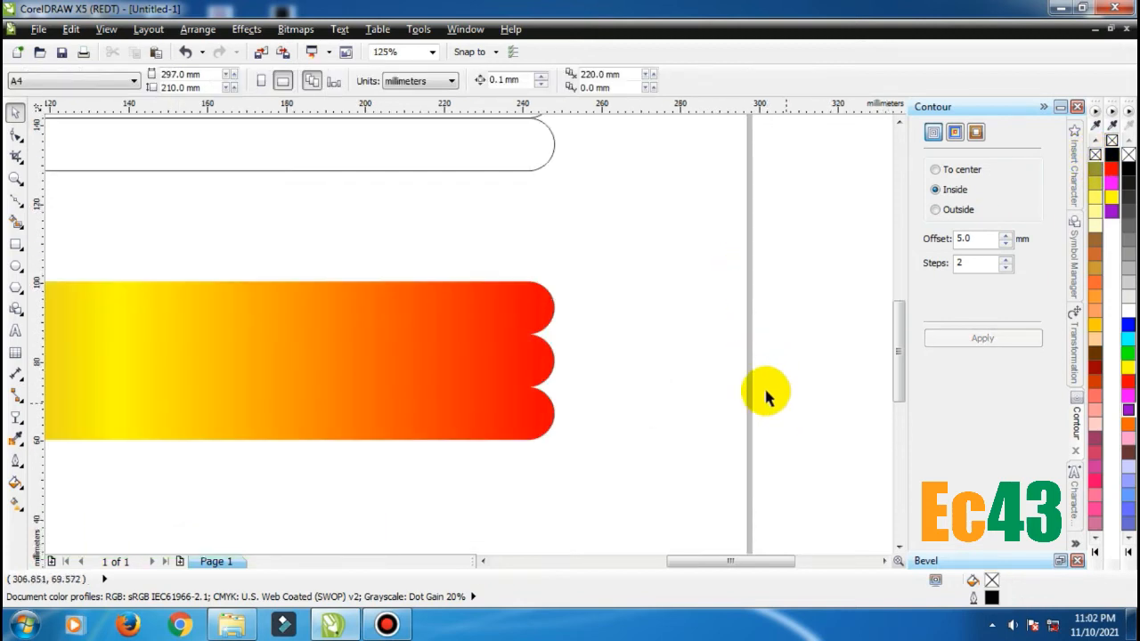
click(17, 290)
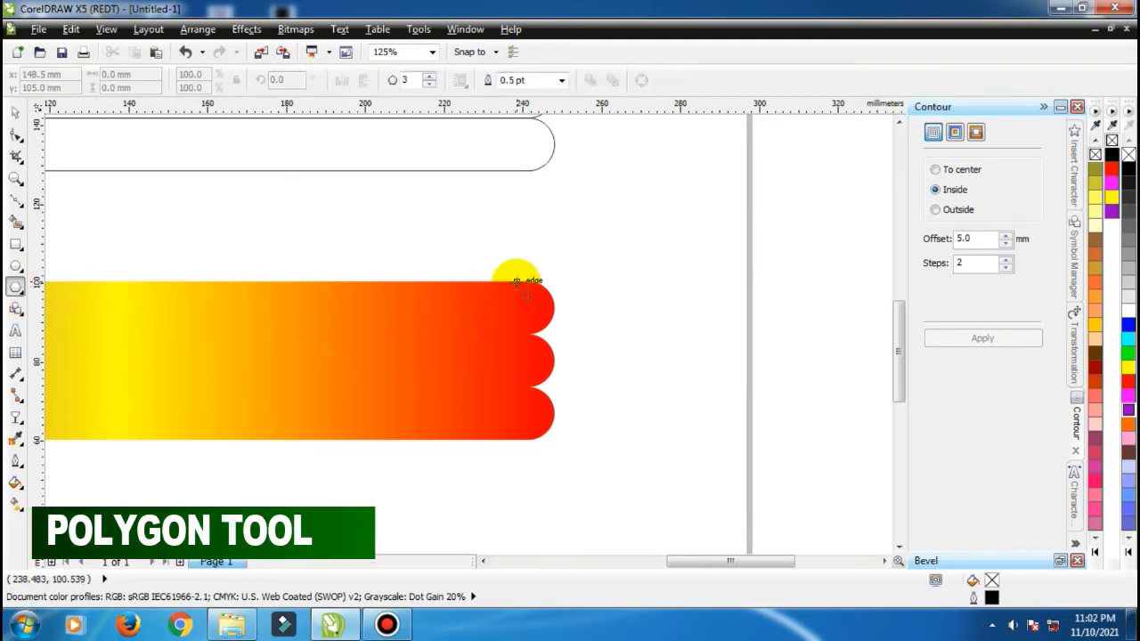
drag(517, 280, 695, 465)
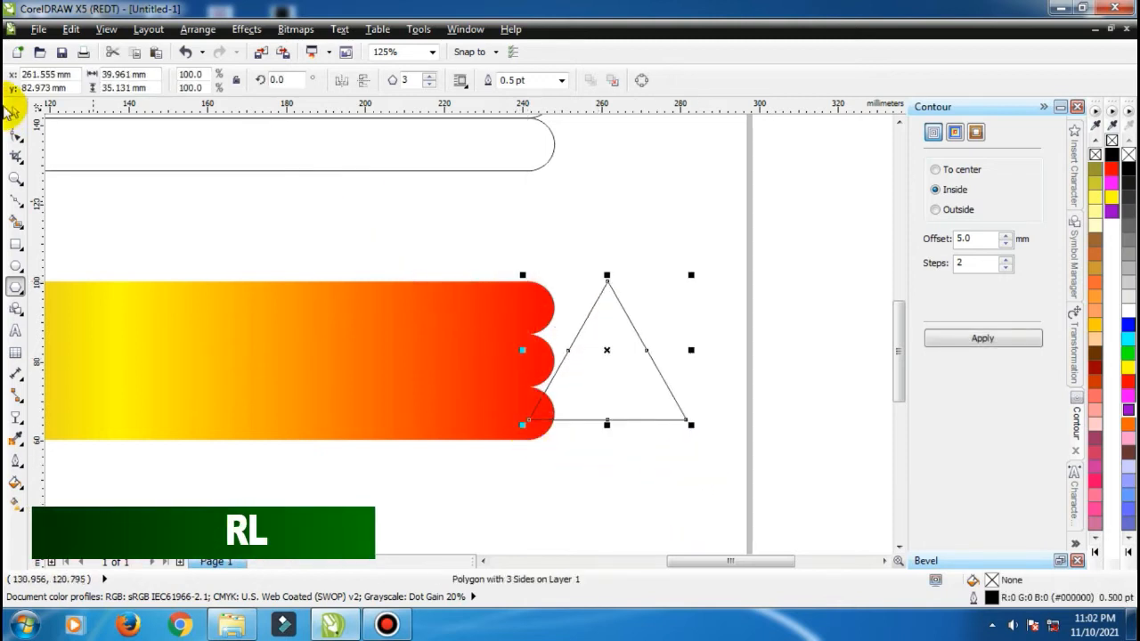
Step: Rotate the triangle 30 degrees and move it left so its vertical base overlaps the scalloped end of the gradient body
click(13, 114)
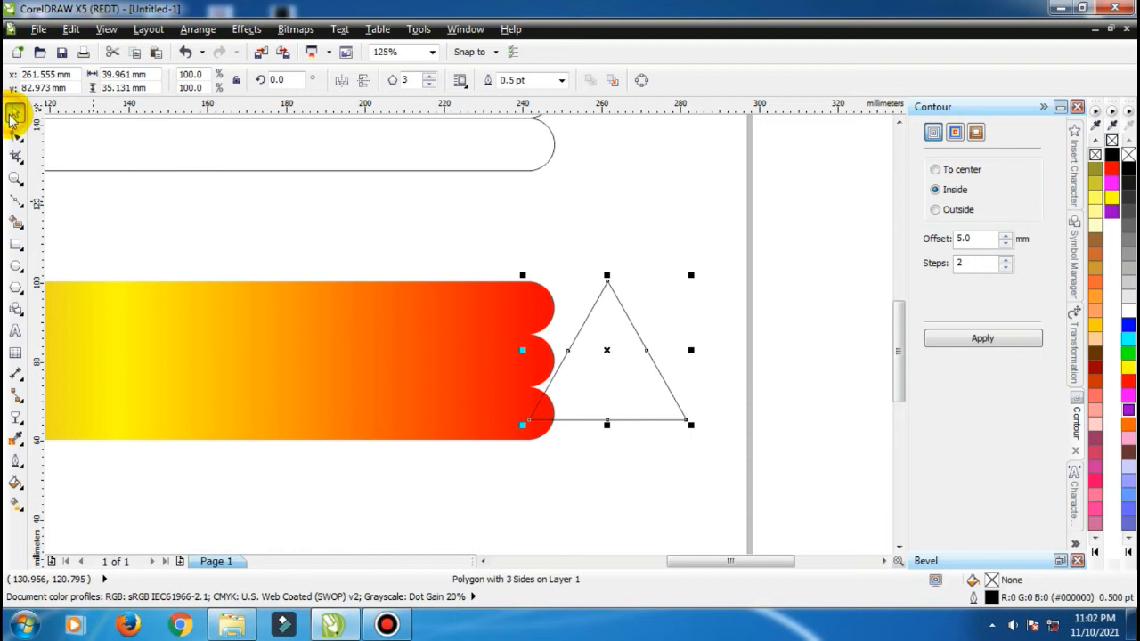
click(283, 80)
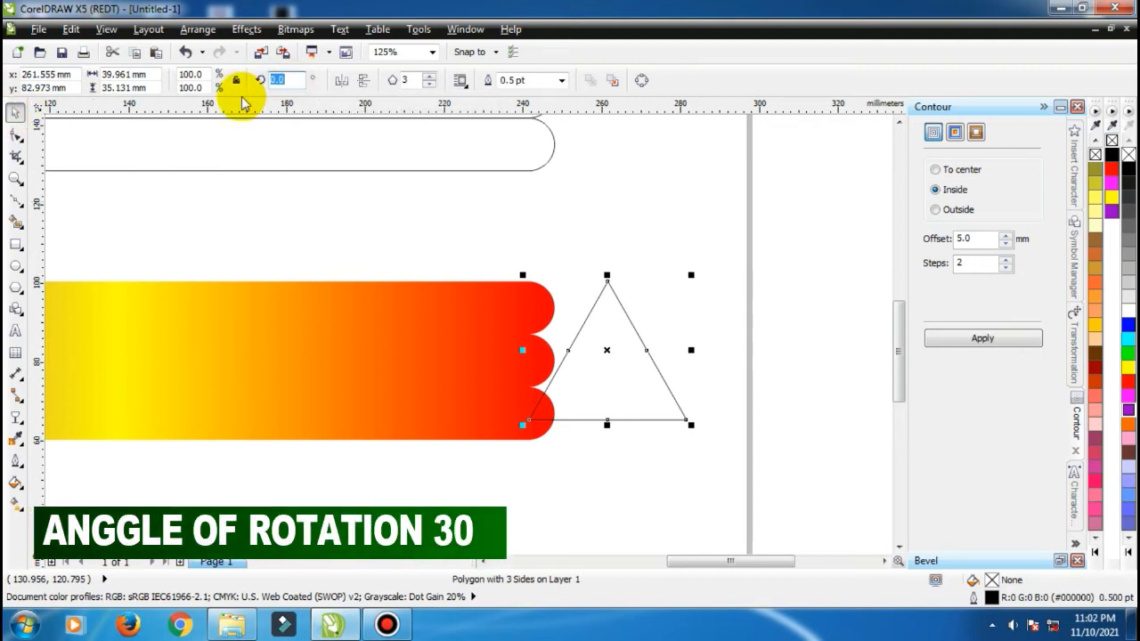
text(30)
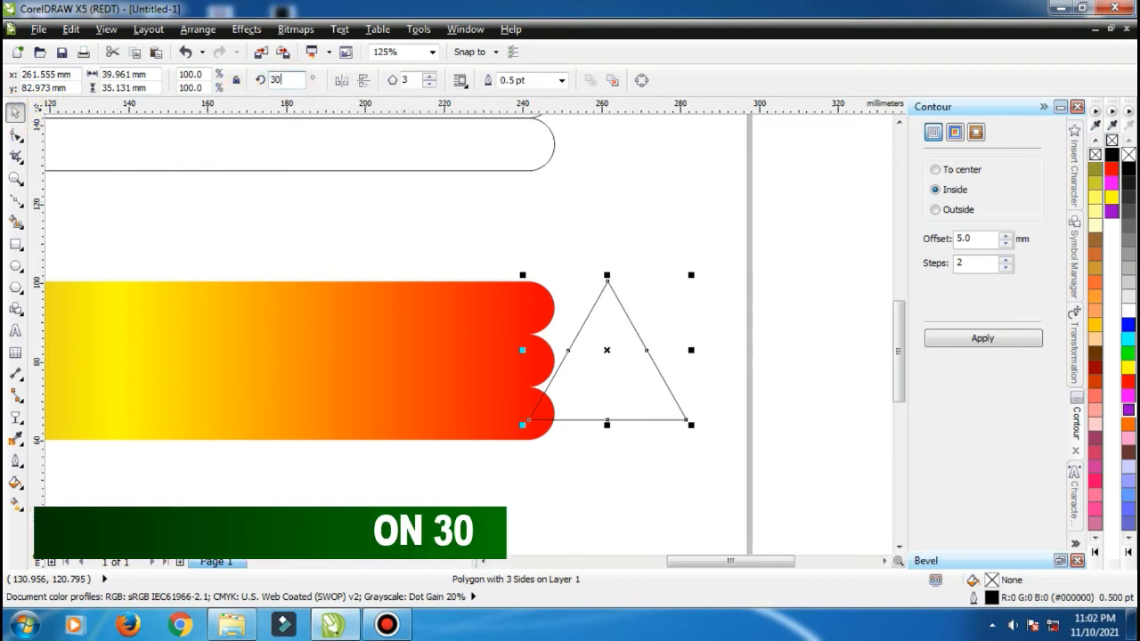
key(Return)
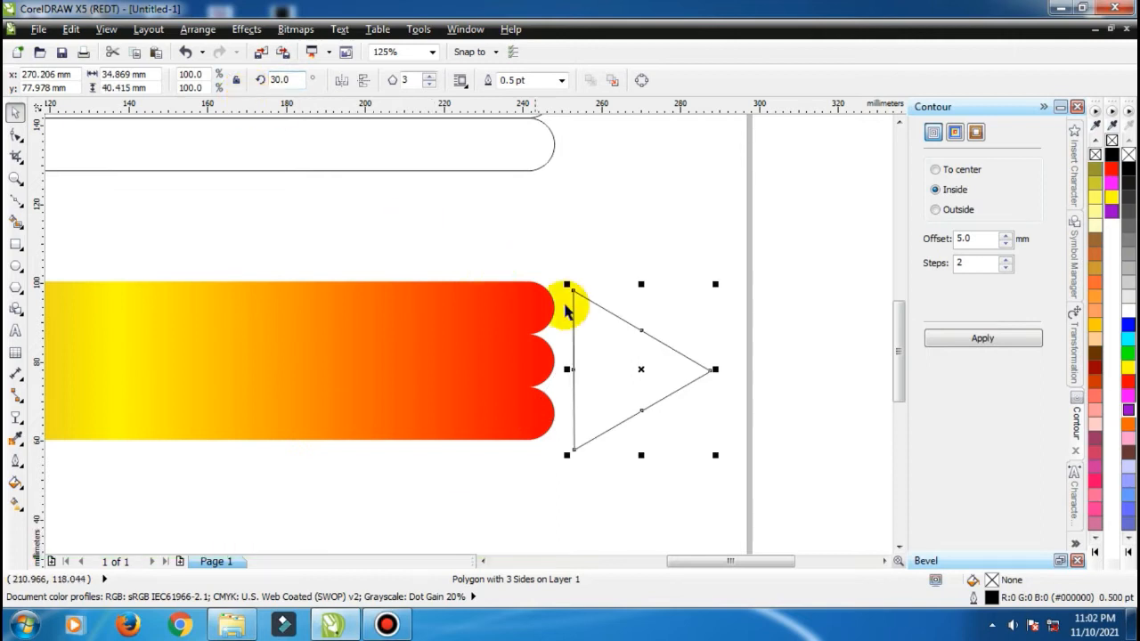
drag(593, 333, 545, 334)
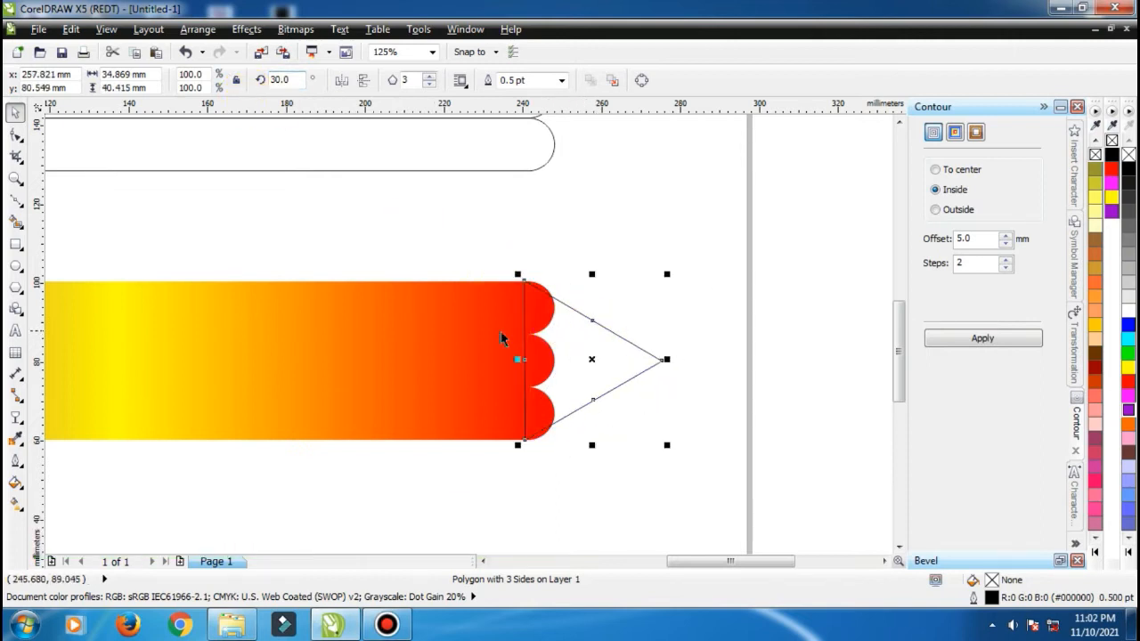
Step: Align the triangle with the gradient body so their centres share the same height, and clear the selection
click(471, 335)
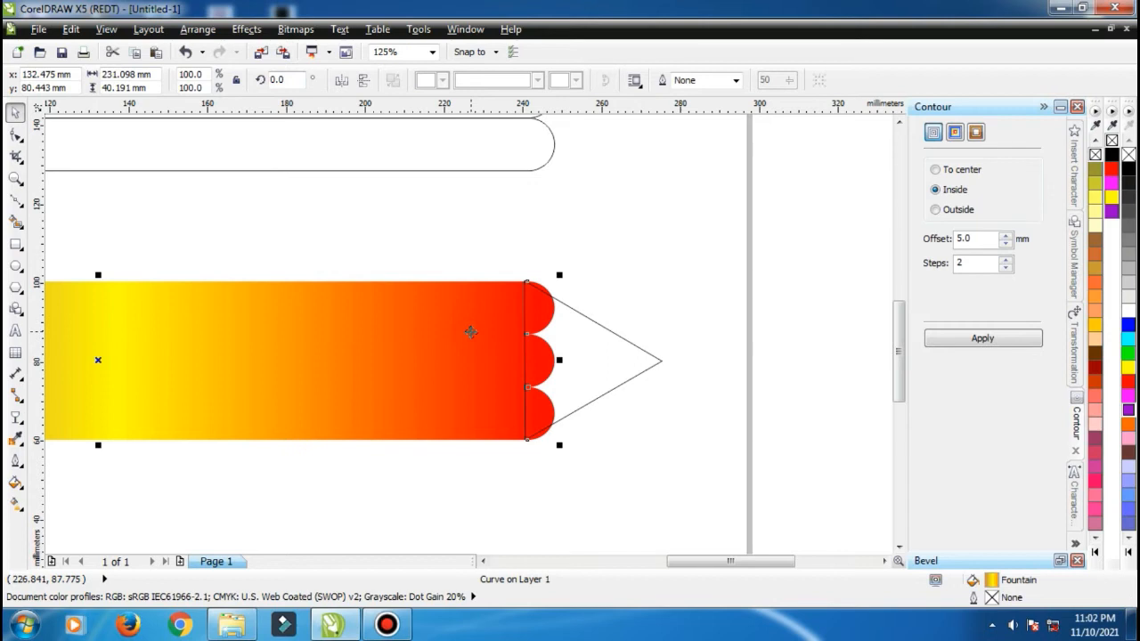
click(611, 240)
click(597, 323)
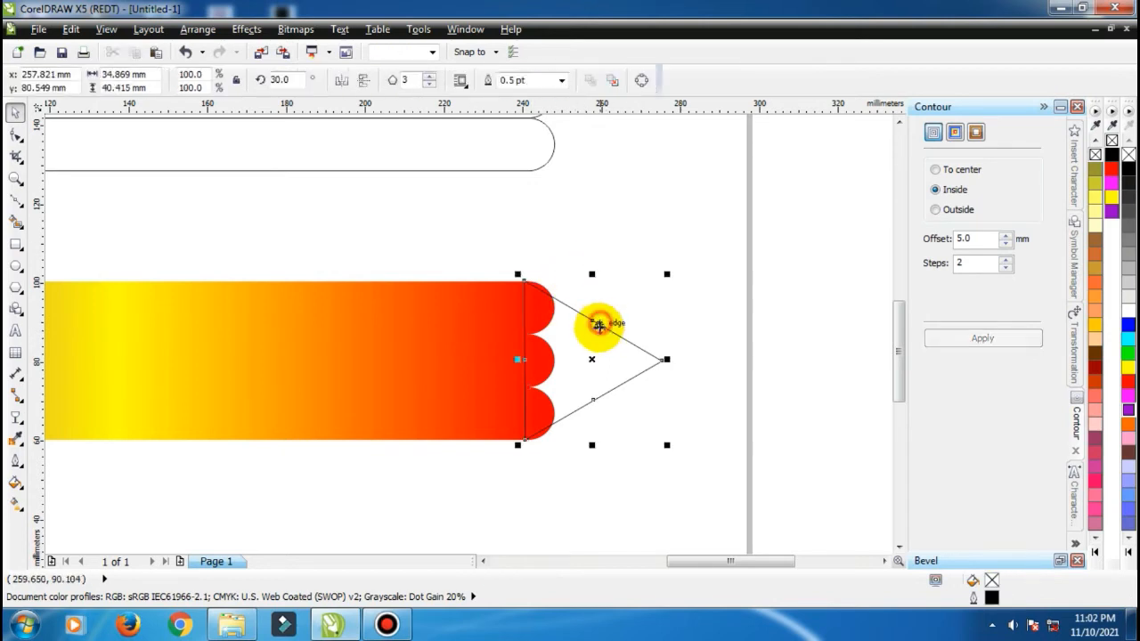
shift+click(441, 333)
click(580, 211)
Step: Stretch the triangle horizontally to about 57 mm wide, keeping its base fixed on the gradient body
click(571, 328)
scroll(666, 365, up, 2)
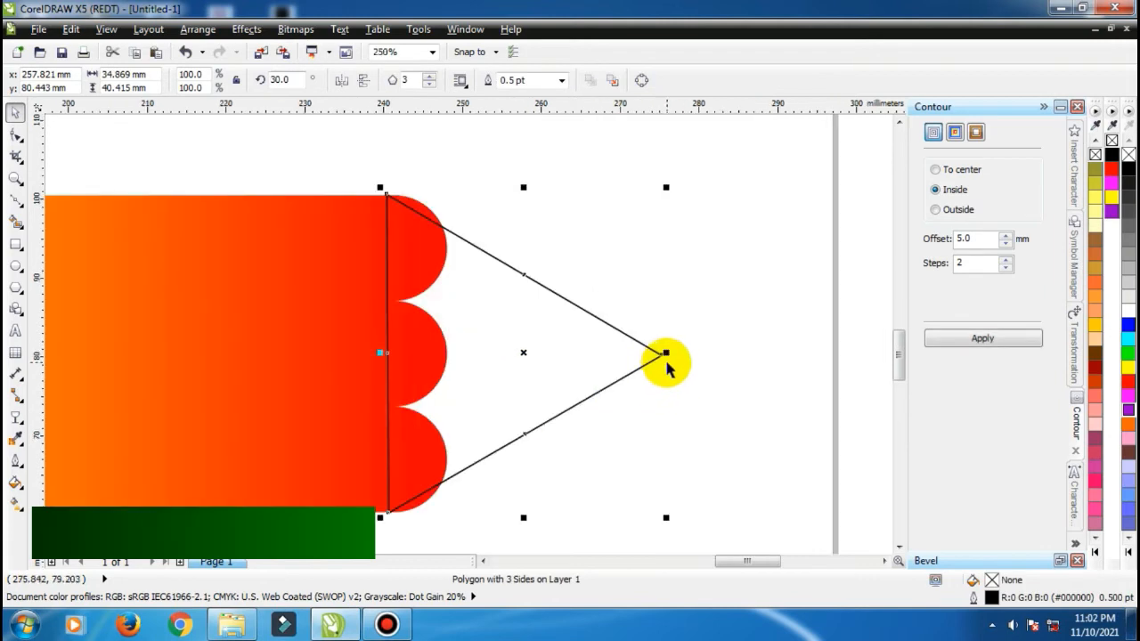
drag(666, 354, 844, 352)
scroll(432, 250, down, 2)
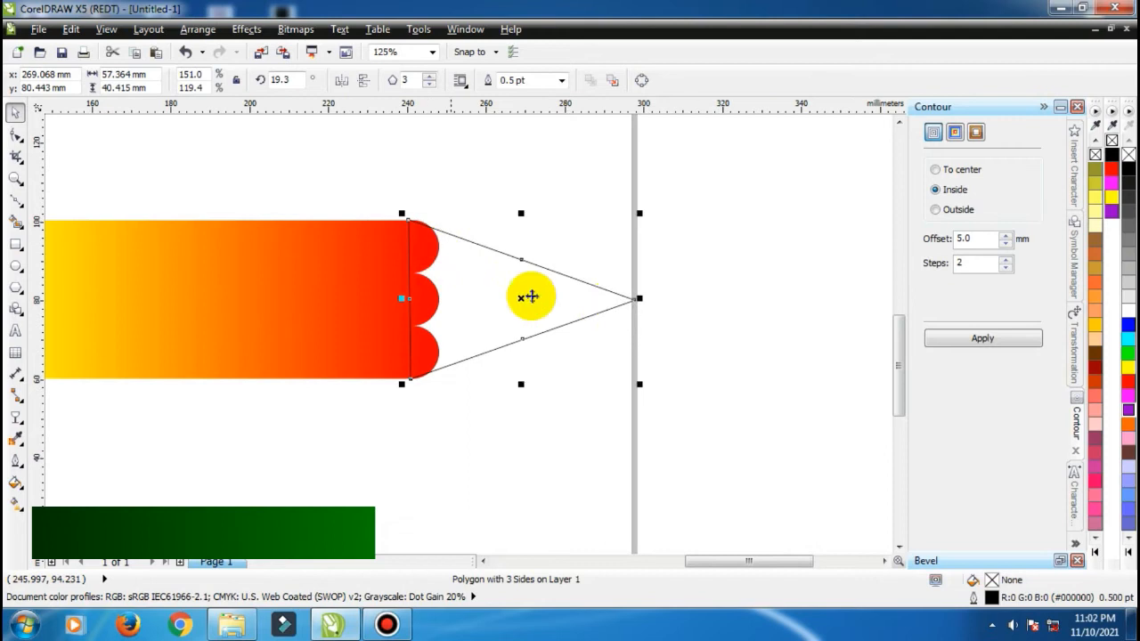
Step: Lengthen the triangle further so its point extends about 11 mm beyond the right edge of the page
scroll(623, 307, up, 2)
drag(644, 291, 728, 300)
click(694, 374)
scroll(723, 338, down, 2)
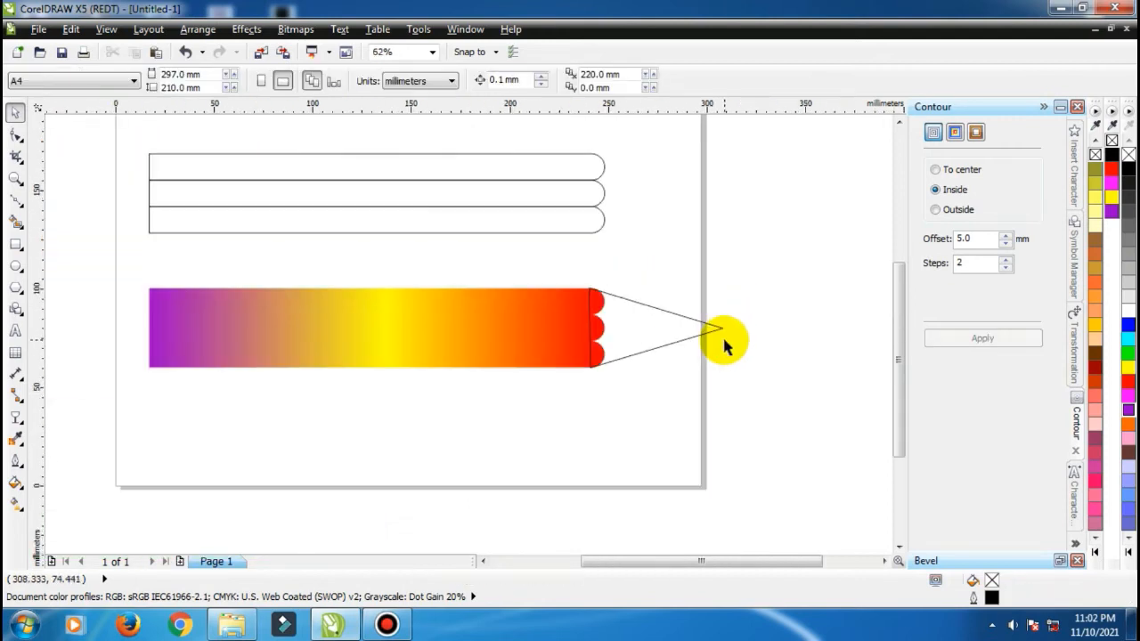
scroll(712, 334, up, 2)
scroll(629, 326, up, 1)
scroll(570, 325, down, 1)
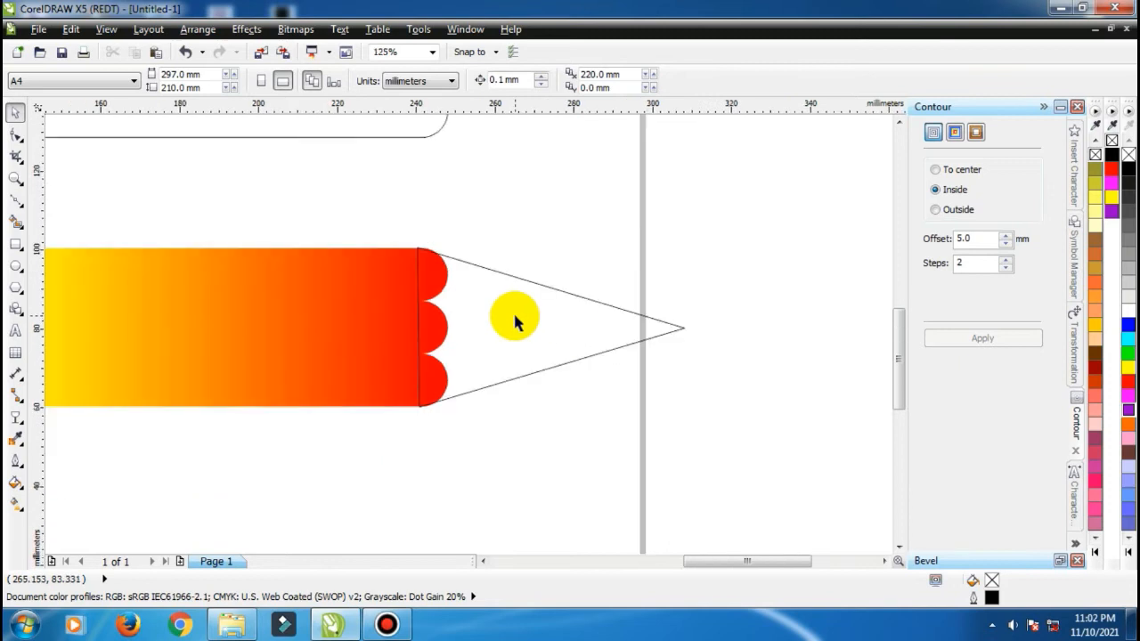
Step: Shorten the triangle so its point meets the right edge of the page, and deselect it
click(515, 323)
drag(688, 328, 641, 333)
click(694, 368)
scroll(549, 325, up, 2)
scroll(549, 325, down, 2)
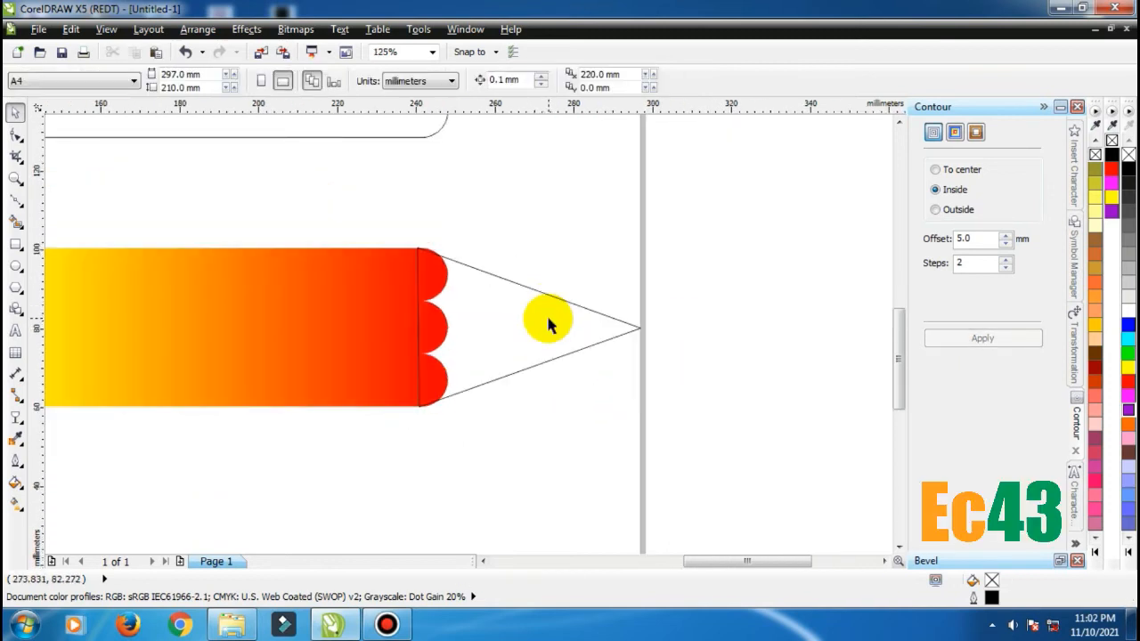
Step: Use Smart Fill on the area between the scalloped end and the triangle's point, and delete the original triangle
click(16, 220)
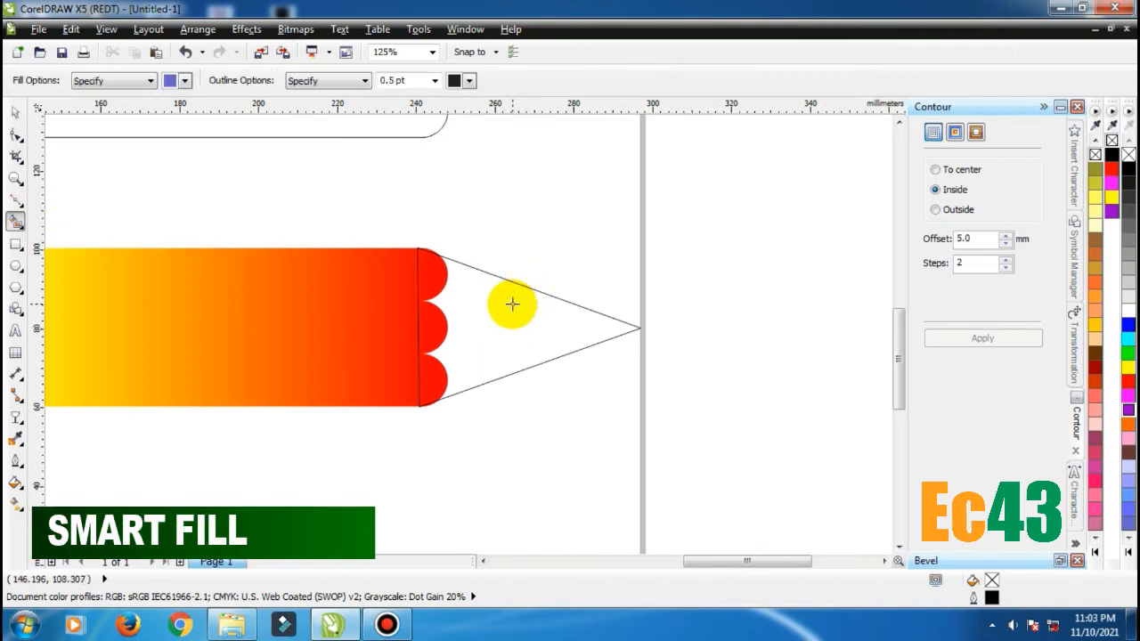
click(510, 303)
click(15, 113)
click(430, 267)
drag(430, 267, 341, 217)
key(Delete)
Step: Fill the new tip shape with light peach (#FFC081) and remove its outline
click(494, 294)
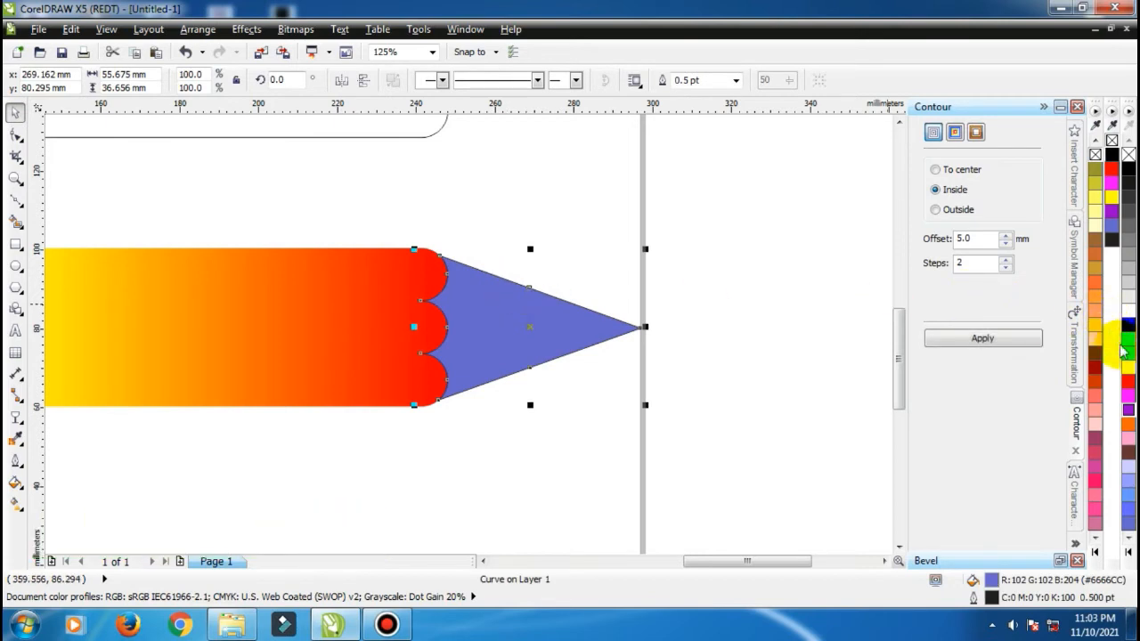
click(1096, 311)
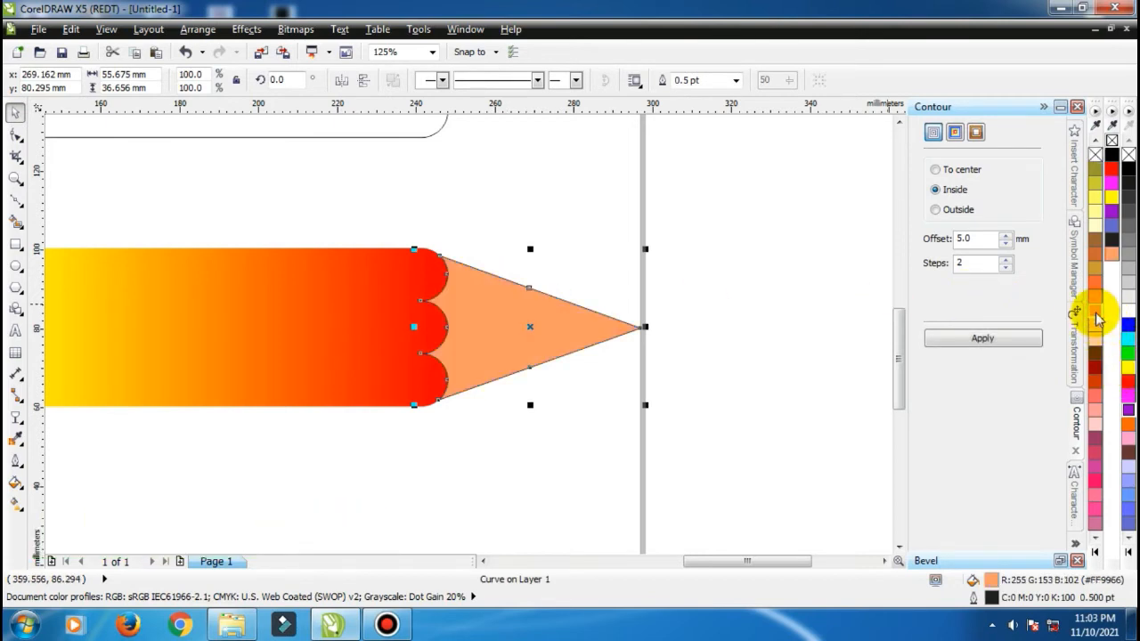
click(1097, 318)
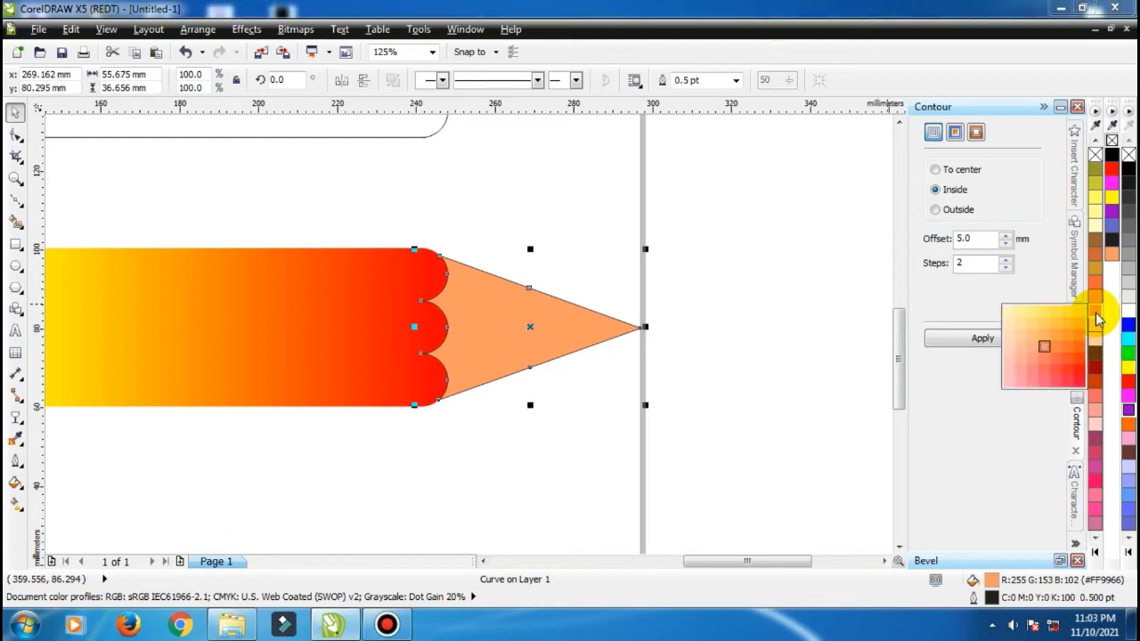
click(1033, 339)
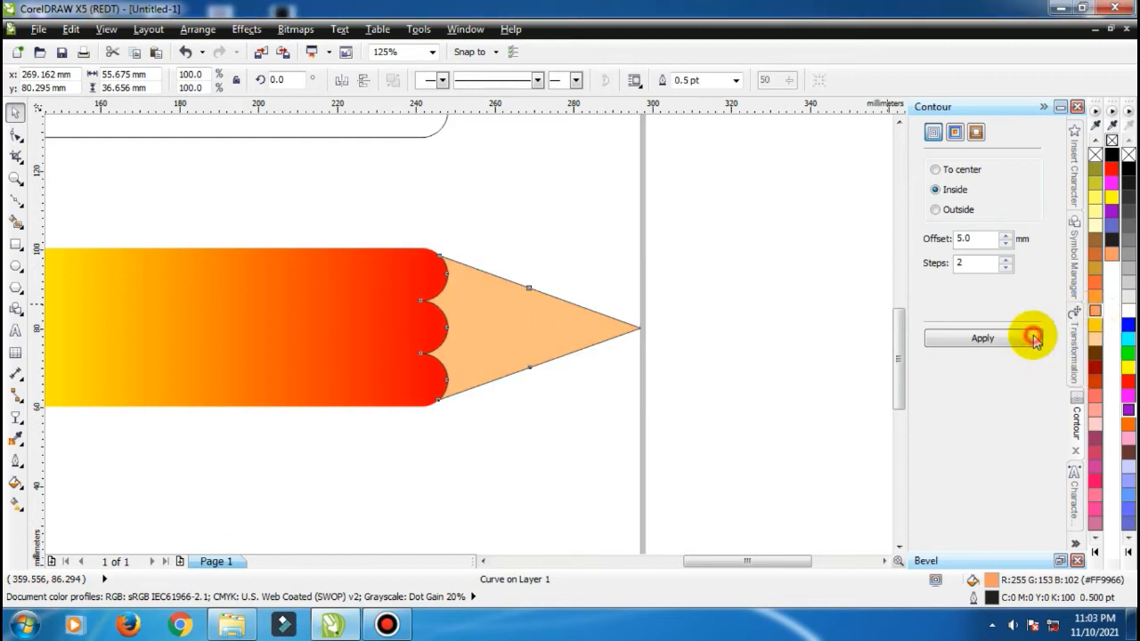
right_click(1095, 154)
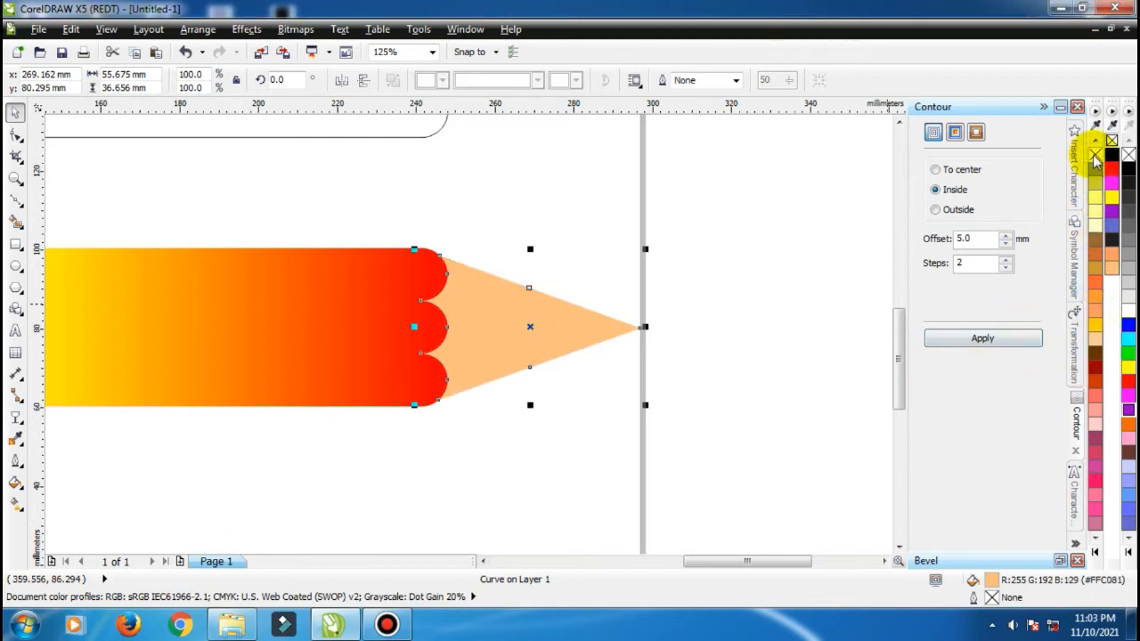
Step: Apply a linear fountain fill from the tip's point to the scallops, with an orange-red end colour and the midpoint at about 91%
click(14, 504)
drag(624, 327, 456, 328)
click(1112, 272)
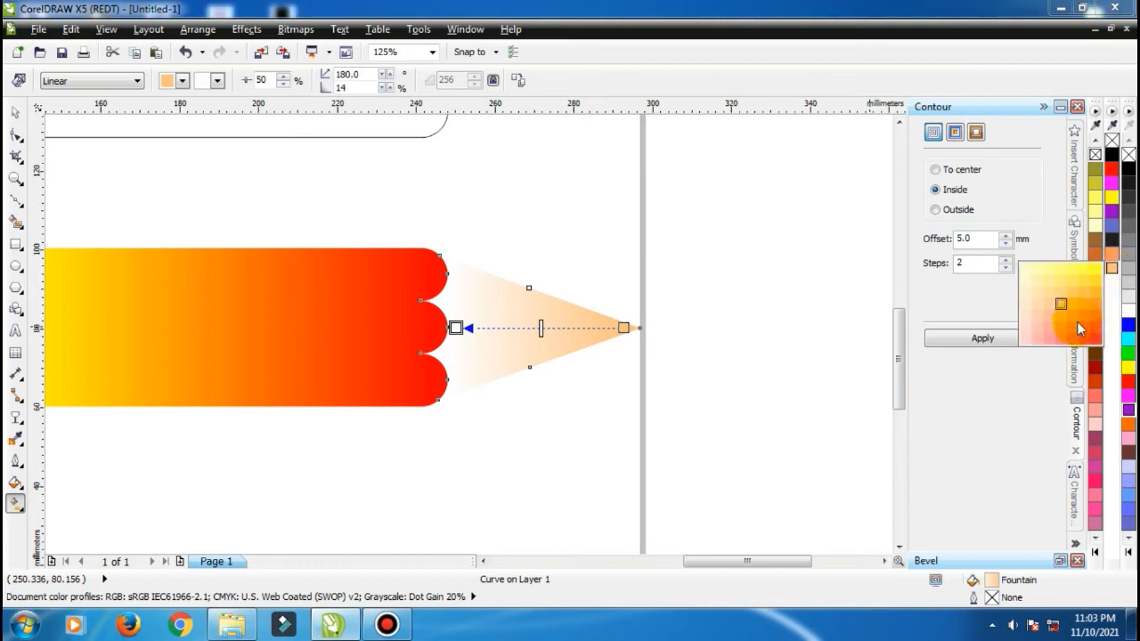
click(1084, 329)
drag(541, 329, 431, 323)
scroll(456, 326, up, 2)
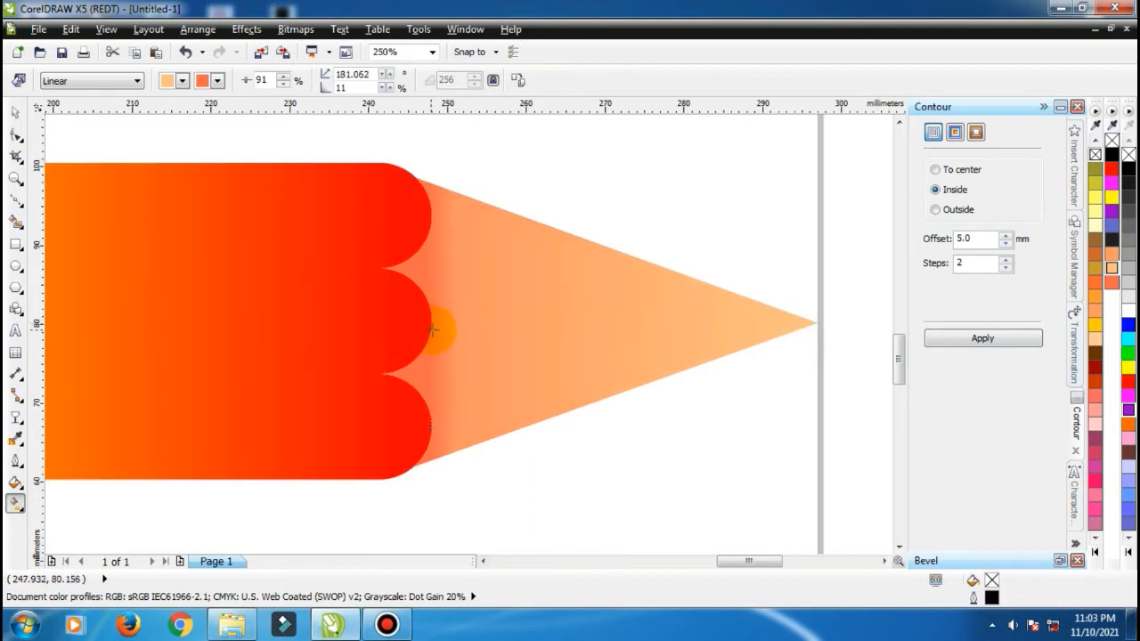
Step: Change the tip gradient's end colour to brownish orange, shift its midpoint to 87%, and deselect the tip
click(1094, 259)
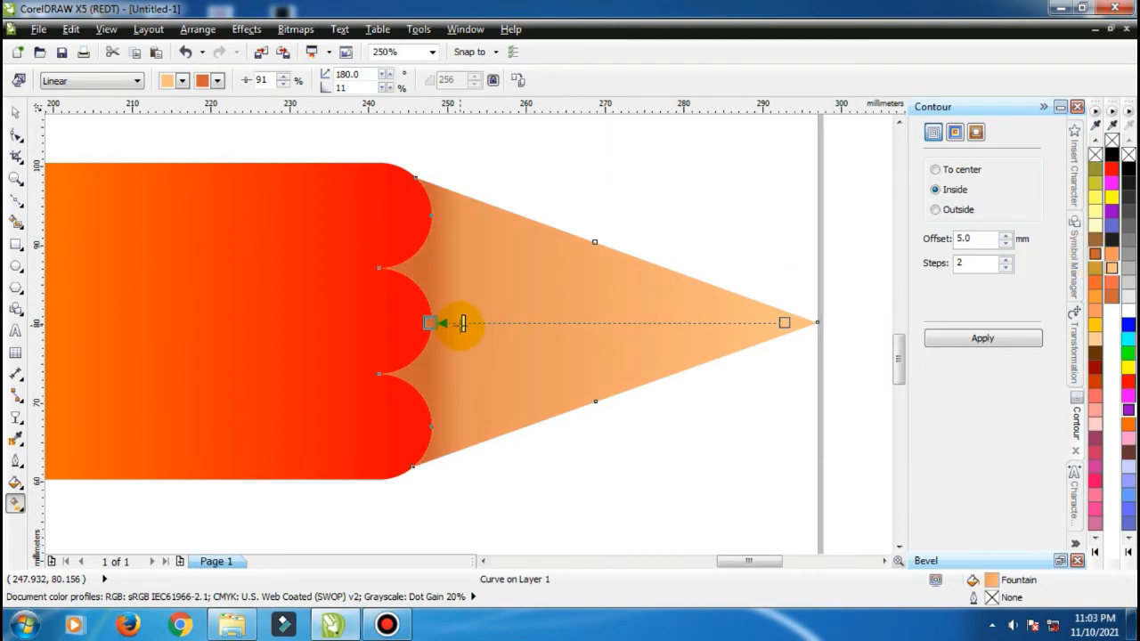
scroll(534, 313, down, 4)
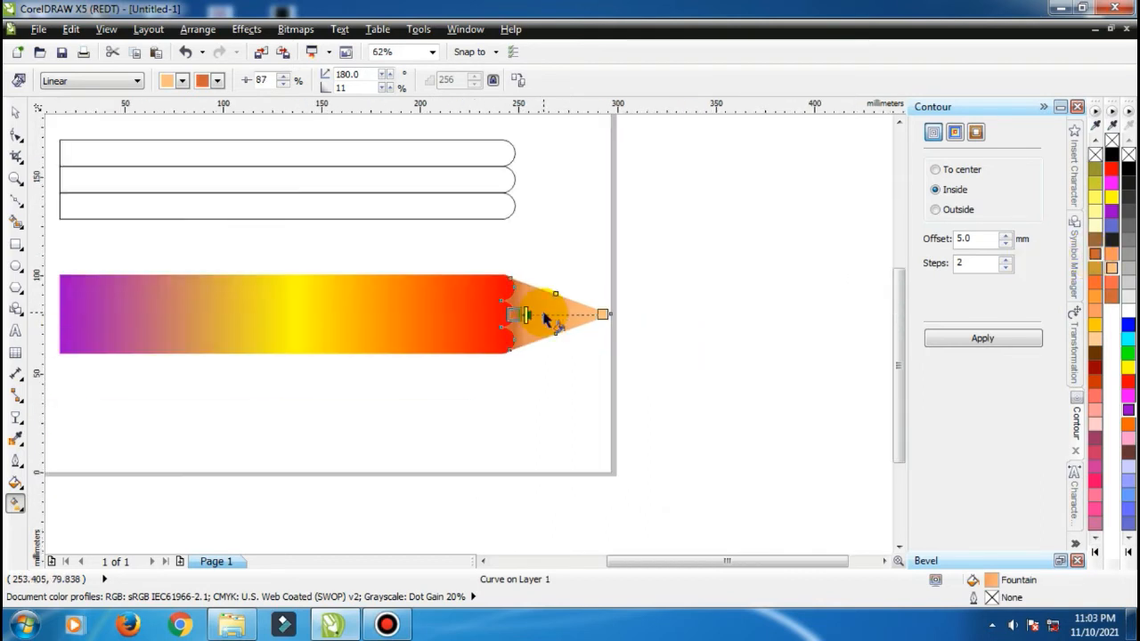
click(15, 112)
click(662, 303)
Step: Draw a circle about 24 mm in diameter centred near the pencil's point
scroll(649, 311, up, 2)
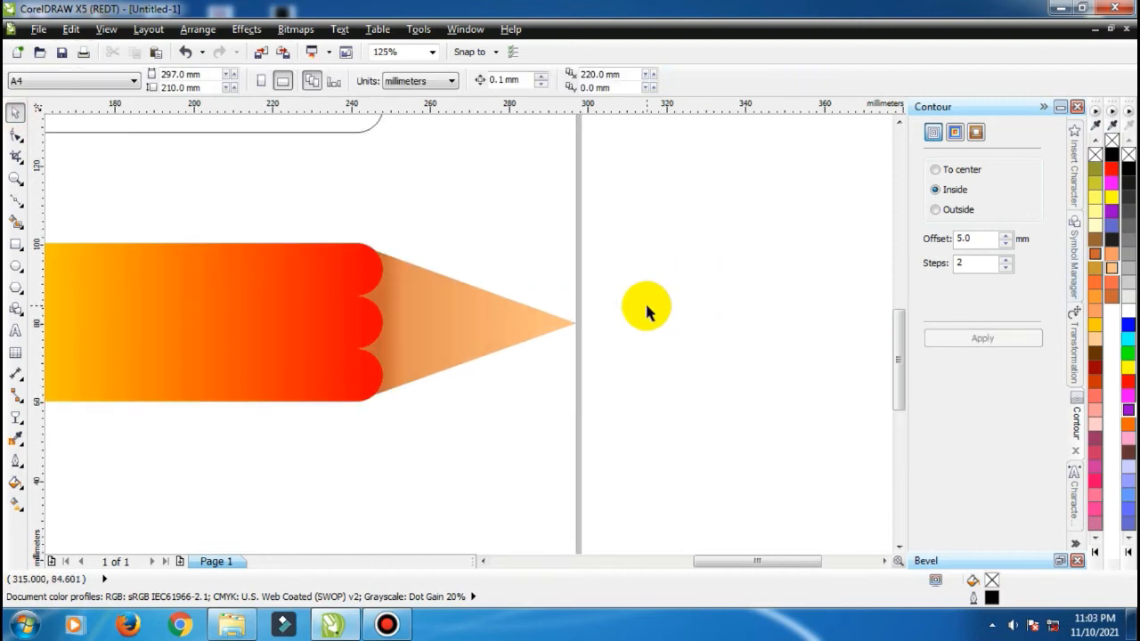
click(14, 269)
mouse_move(510, 270)
mouse_down()
mouse_move(585, 365)
mouse_move(616, 375)
mouse_up()
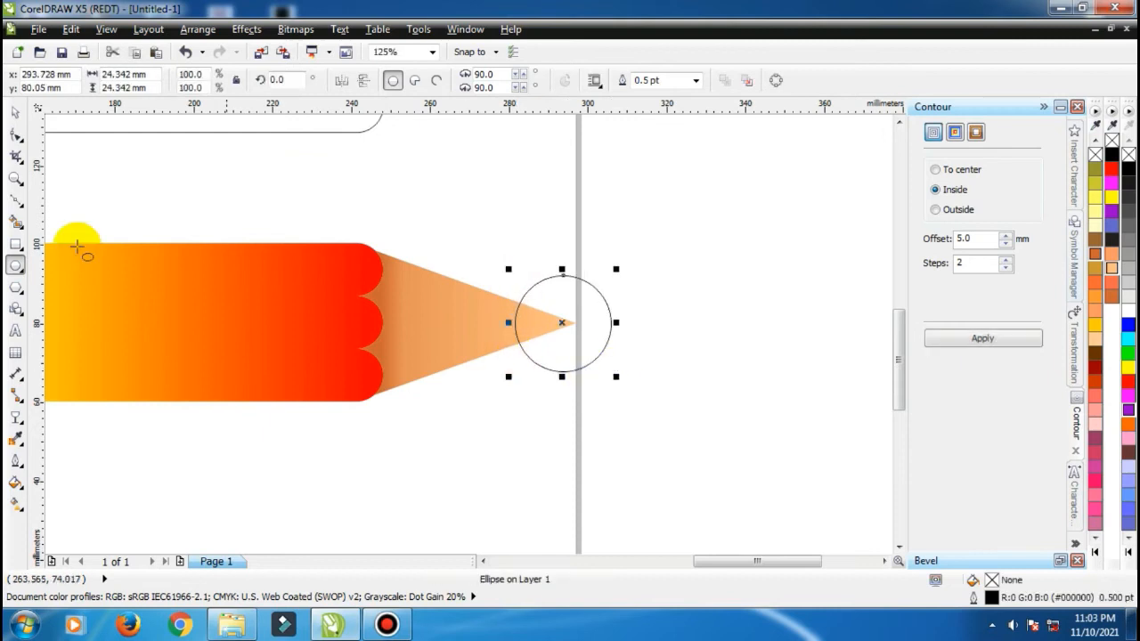
Step: Use Smart Fill on the part of the pencil's point inside the circle, and delete the circle
click(14, 222)
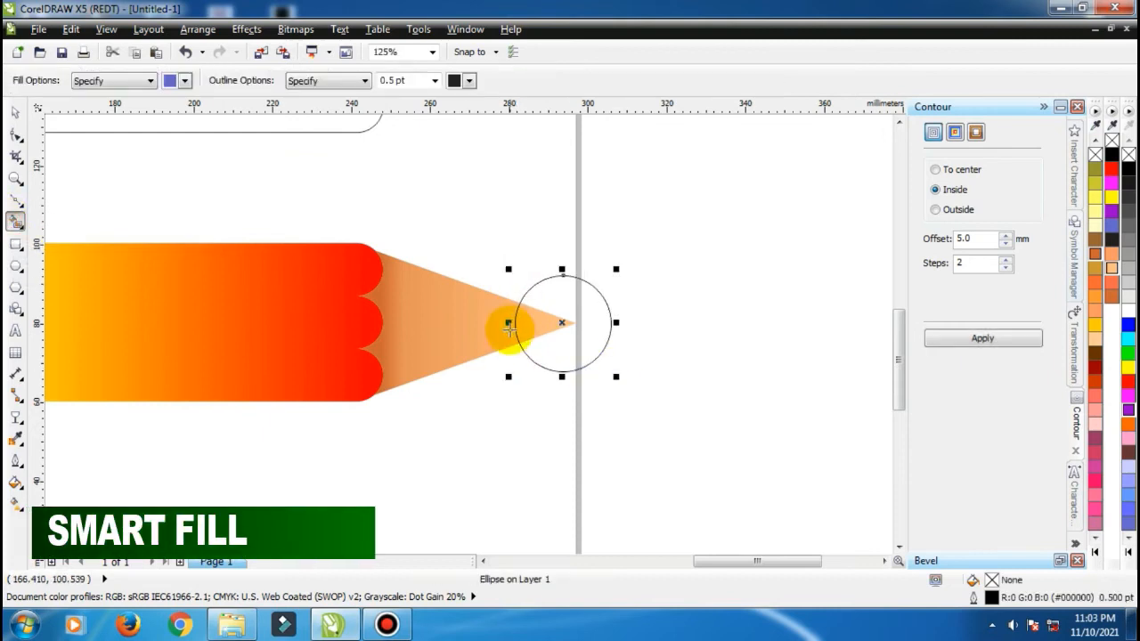
click(527, 329)
click(15, 114)
click(538, 327)
scroll(537, 325, up, 3)
key(Delete)
Step: Fill the small lead shape at the pencil's point with light grey, remove its outline, and deselect it
click(537, 324)
click(1129, 258)
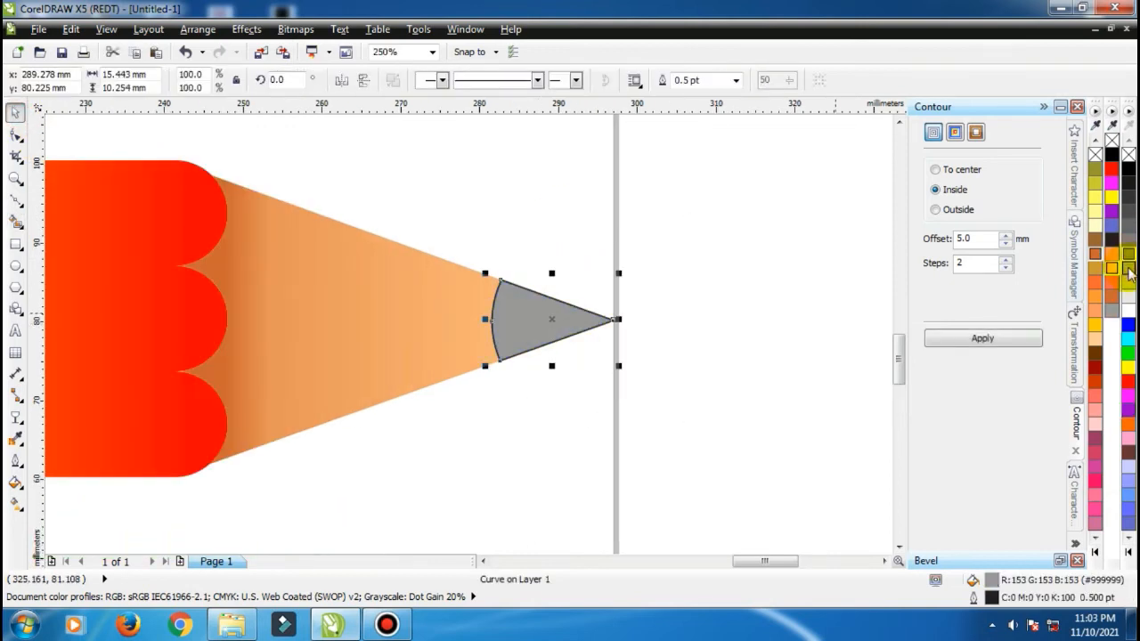
click(738, 267)
Step: Fill the lower two of the three rounded bars above the pencil with black
scroll(802, 245, down, 5)
scroll(615, 334, up, 1)
scroll(624, 323, down, 1)
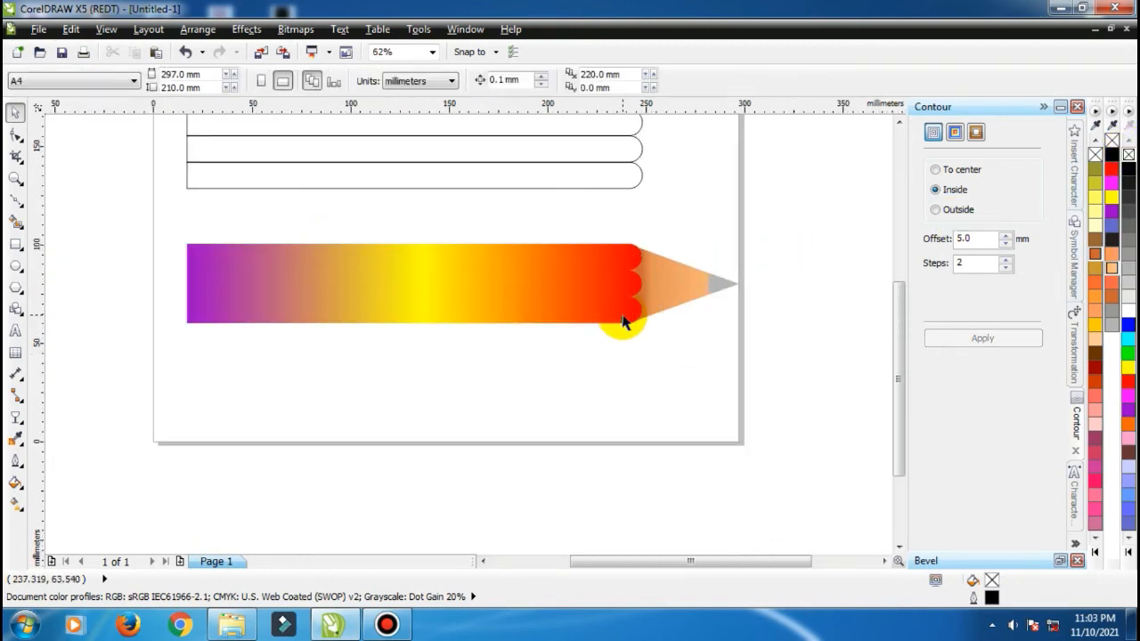
click(448, 147)
shift+click(489, 179)
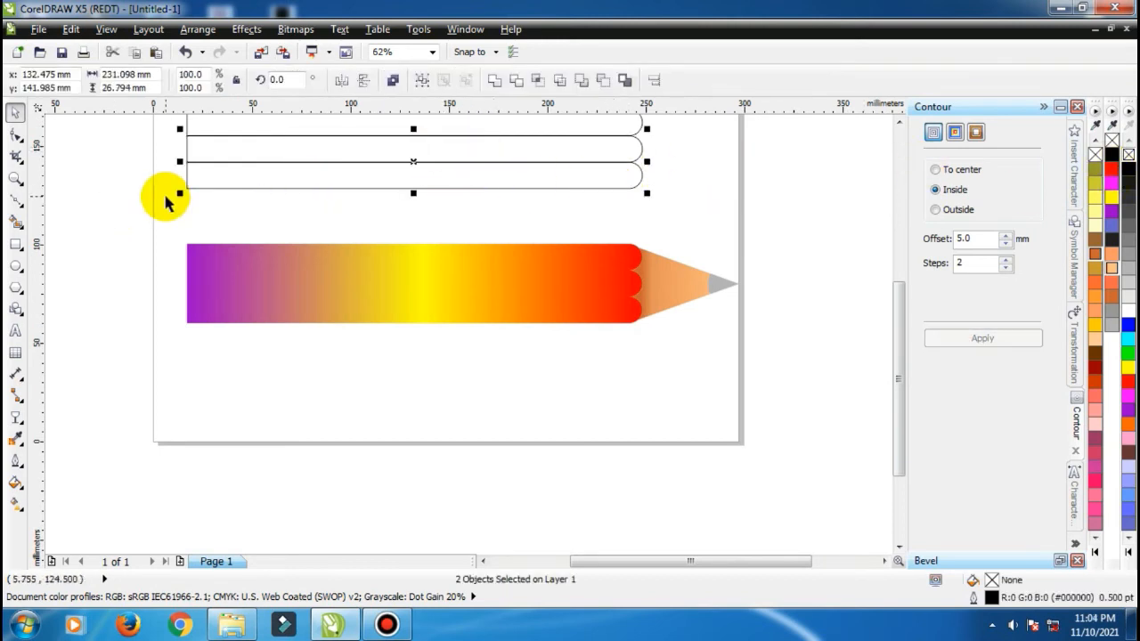
scroll(166, 196, up, 2)
scroll(237, 211, down, 2)
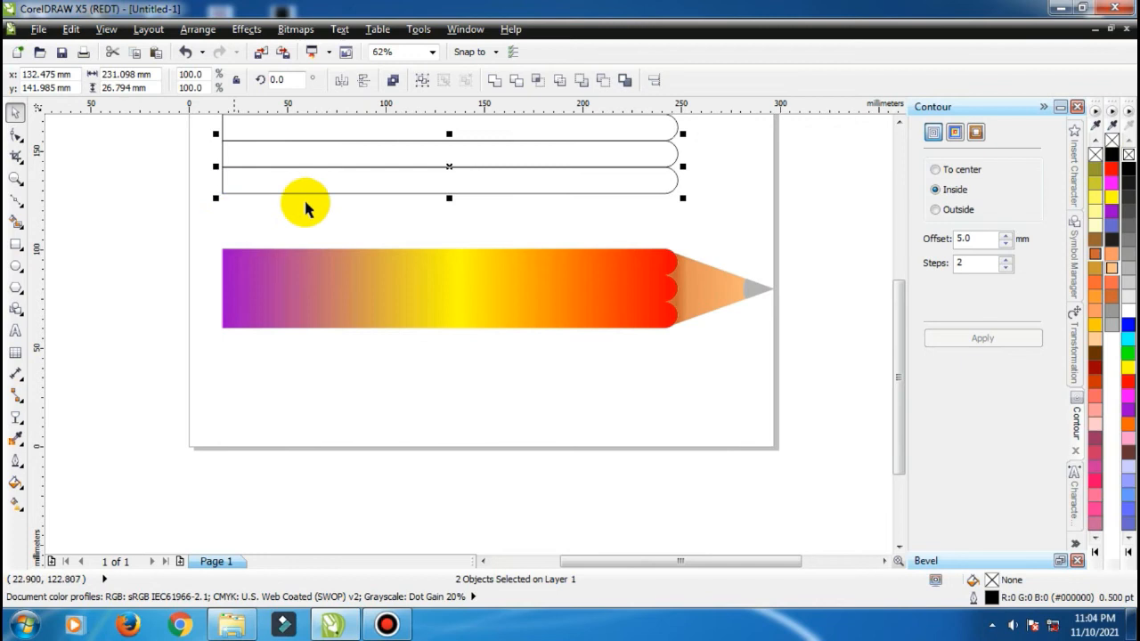
click(1129, 171)
Step: Move the two black bars onto the pencil body, snapping their lower-left corner to the body's lower-left corner, and deselect them
scroll(218, 196, up, 2)
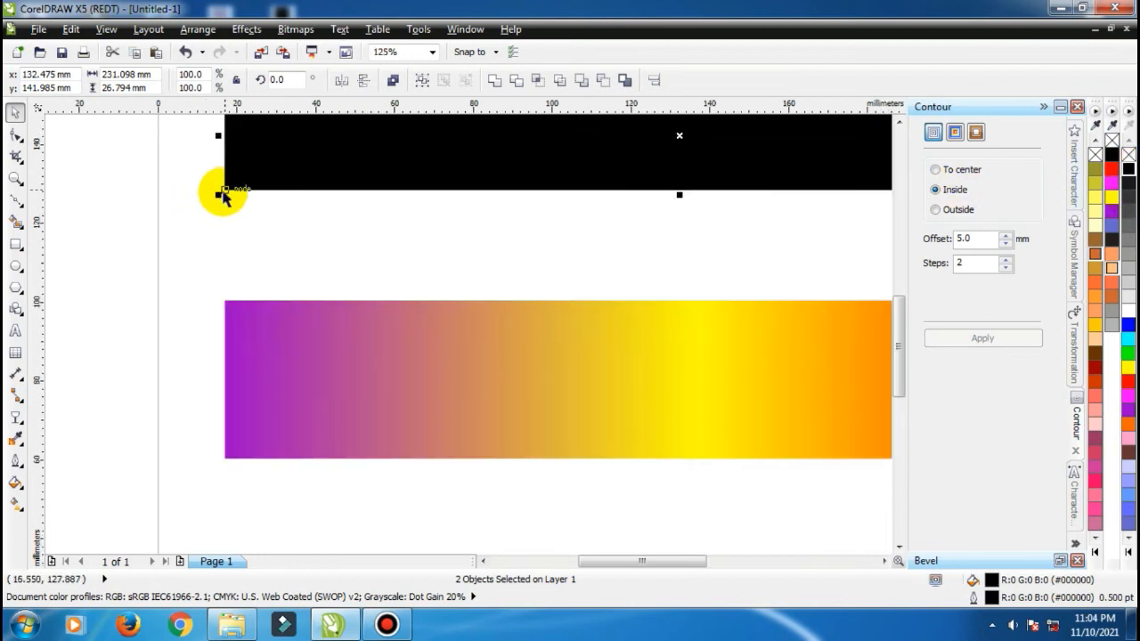
drag(225, 192, 225, 458)
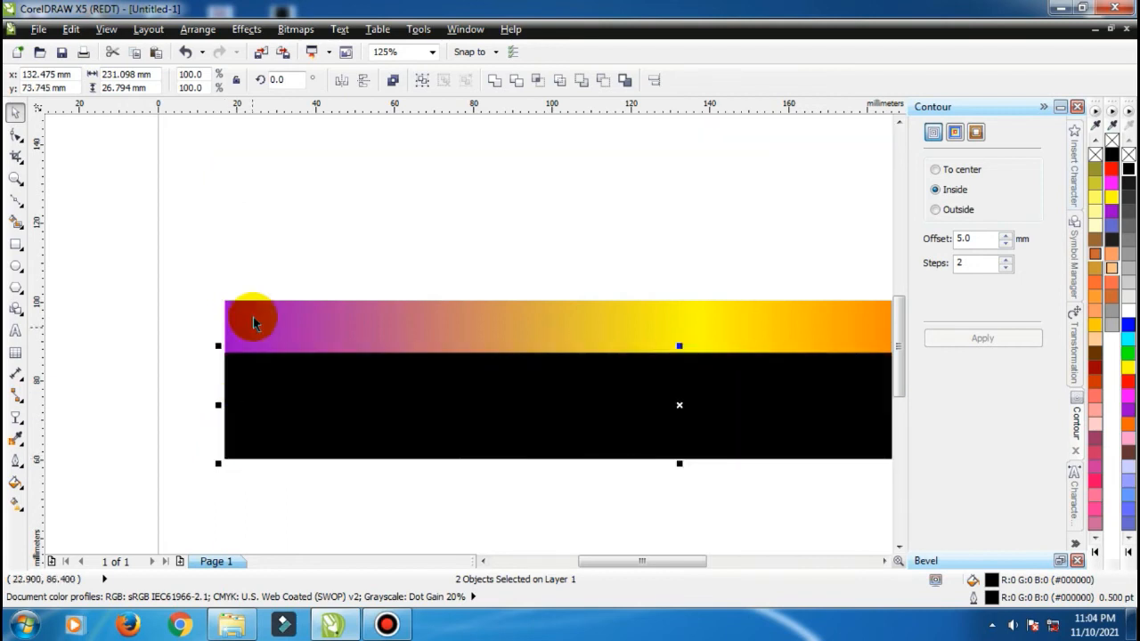
scroll(254, 315, down, 2)
click(446, 264)
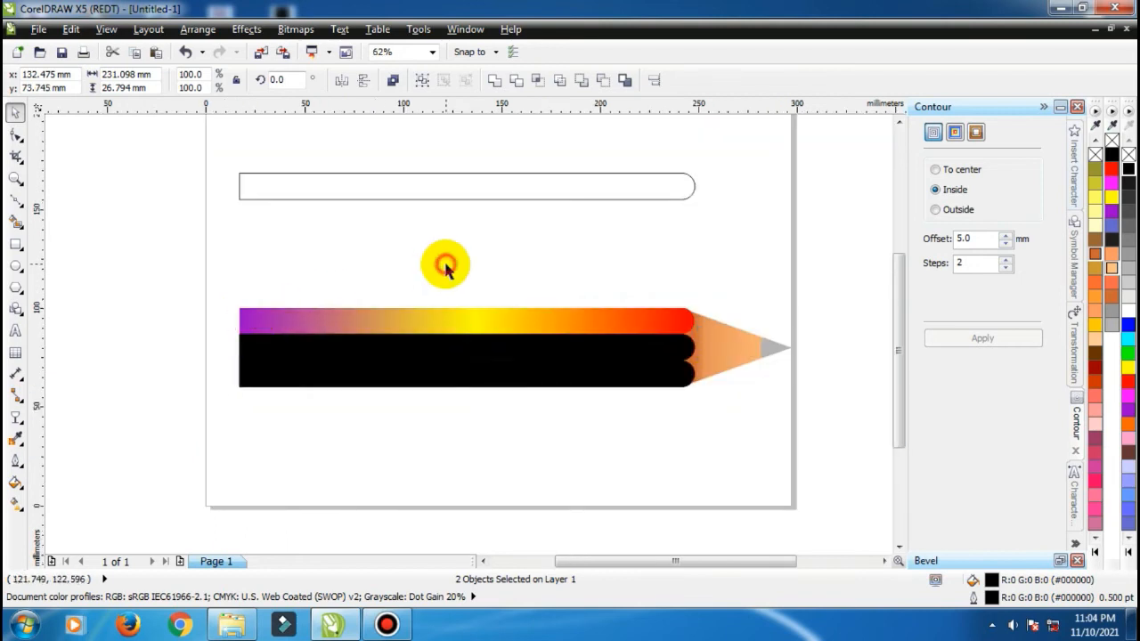
Step: Apply uniform transparency to the upper of the two black bars on the pencil body
click(473, 348)
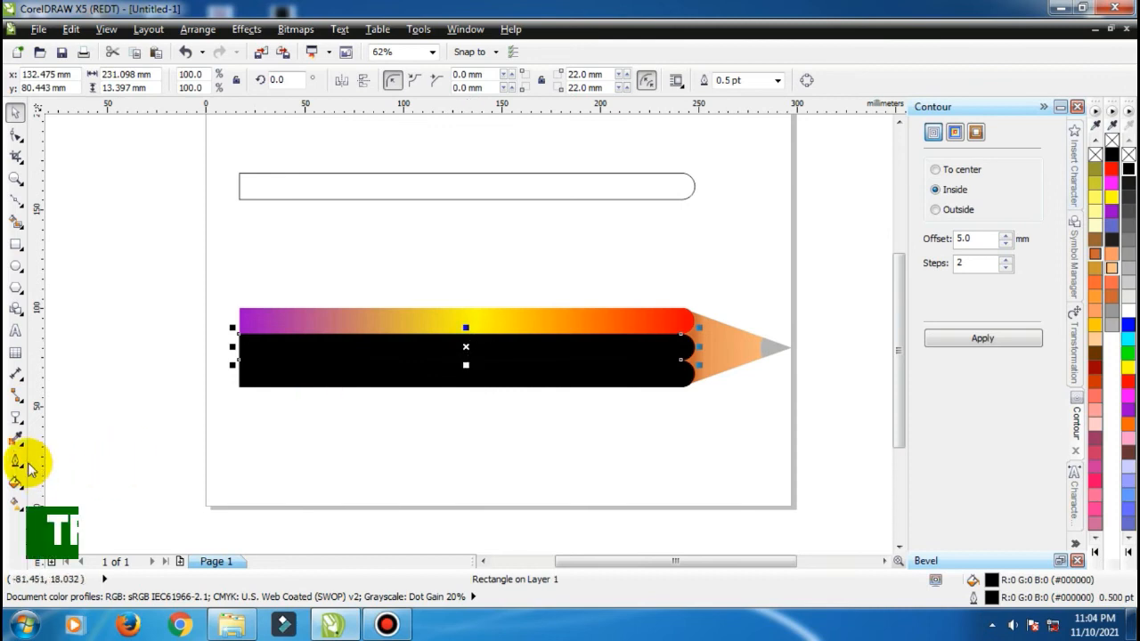
click(17, 416)
click(112, 81)
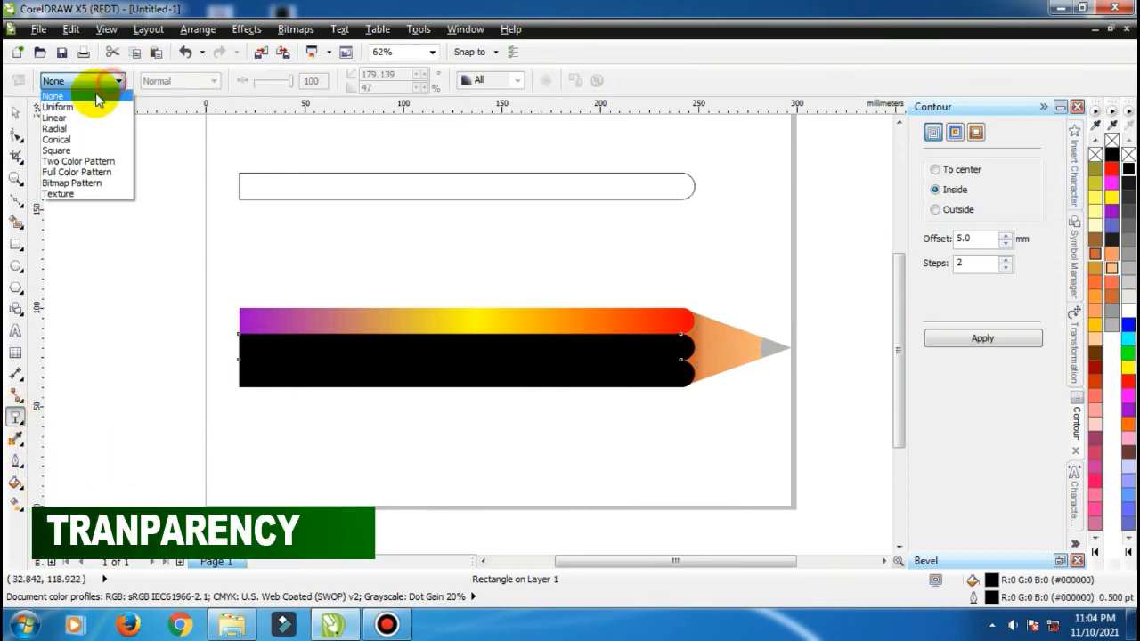
click(90, 103)
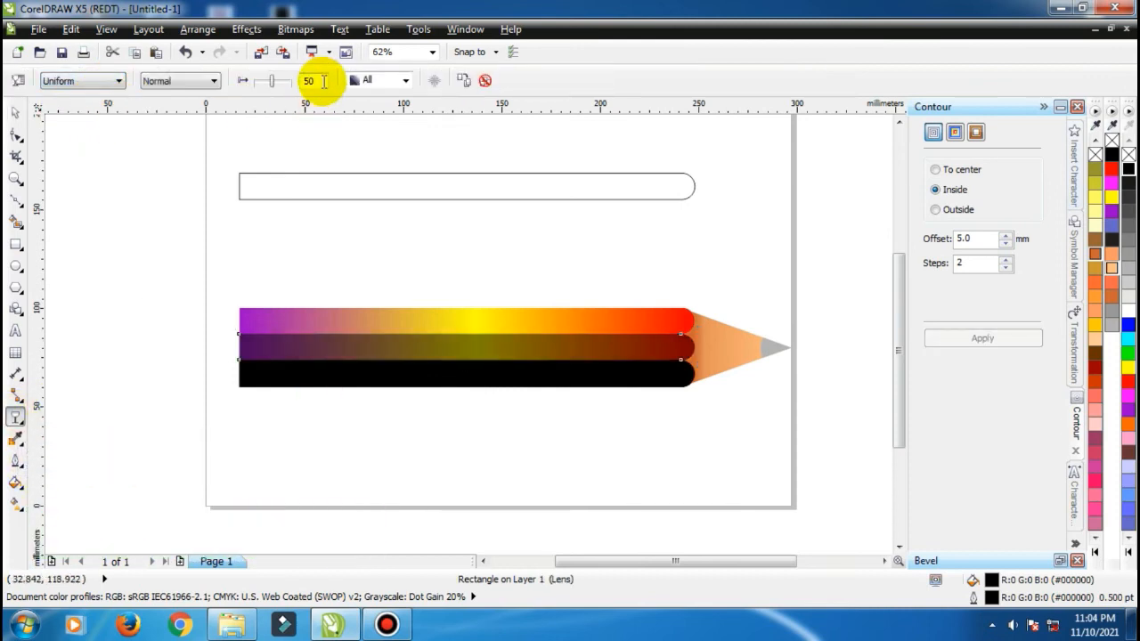
Step: Set the uniform transparency of the middle black bar on the pencil body to 90
click(318, 80)
text(90)
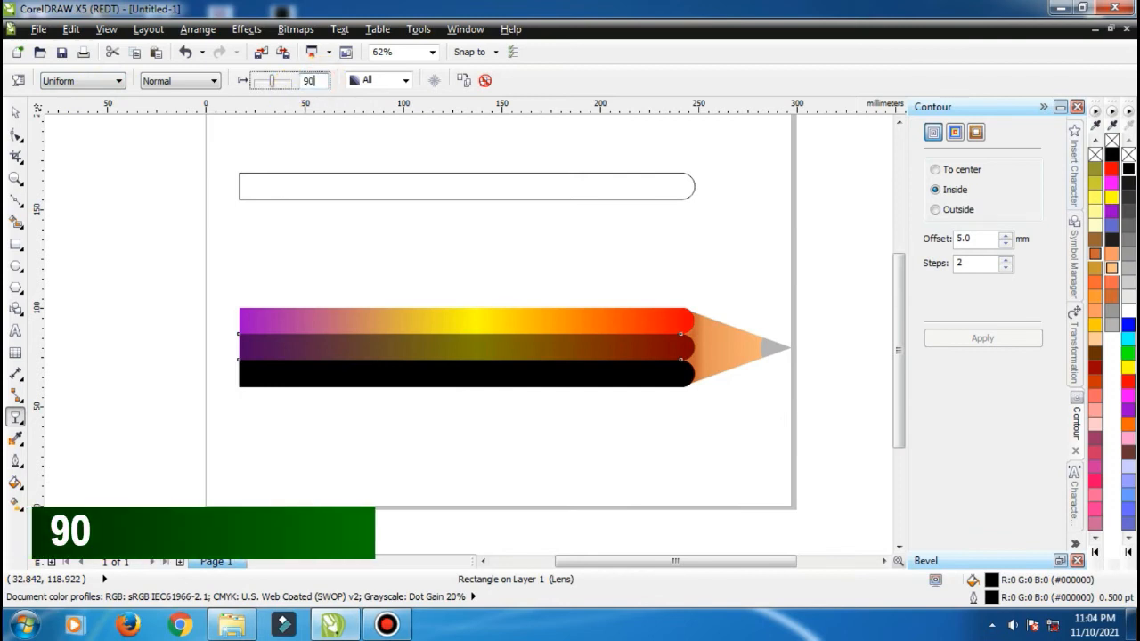
key(Return)
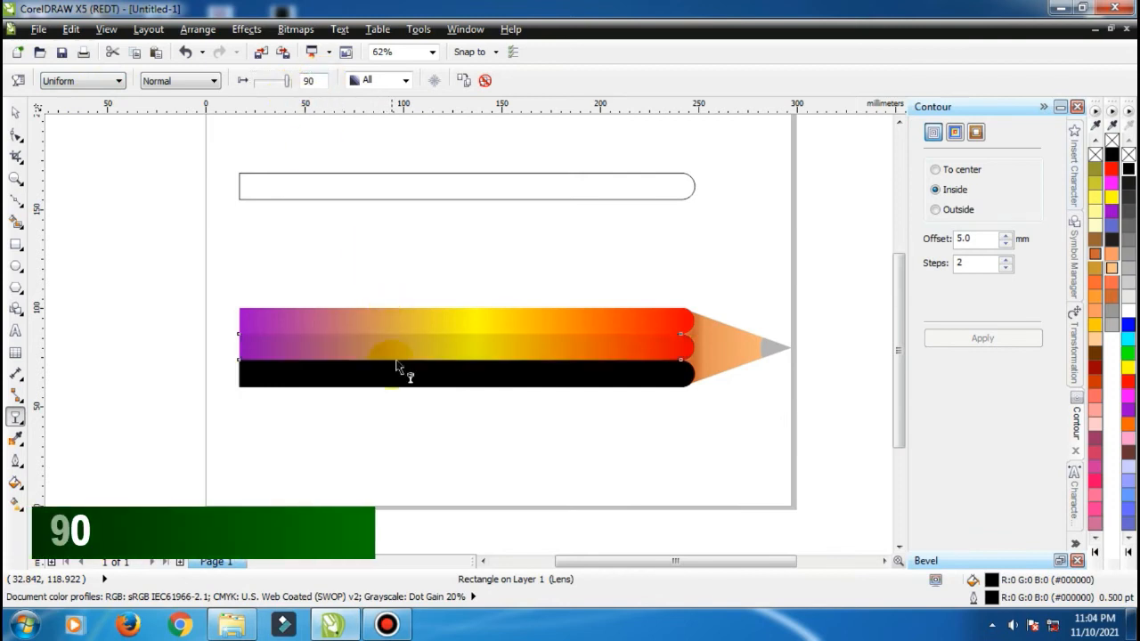
Step: Apply uniform transparency of 80 to the lowest black bar on the pencil body
click(392, 374)
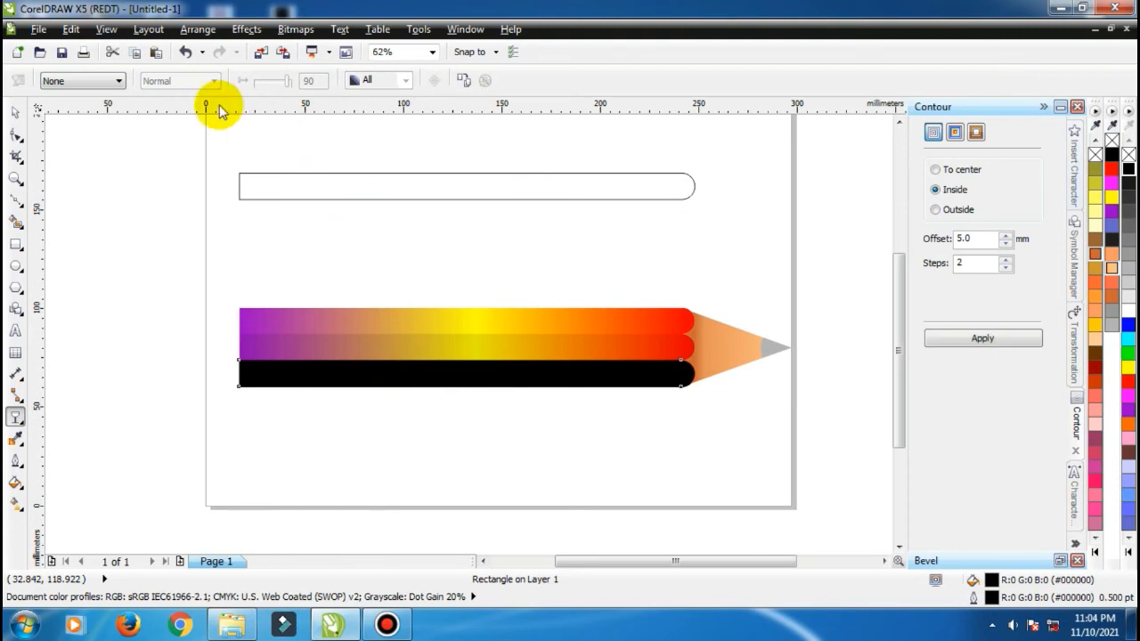
click(98, 81)
click(84, 108)
double_click(314, 80)
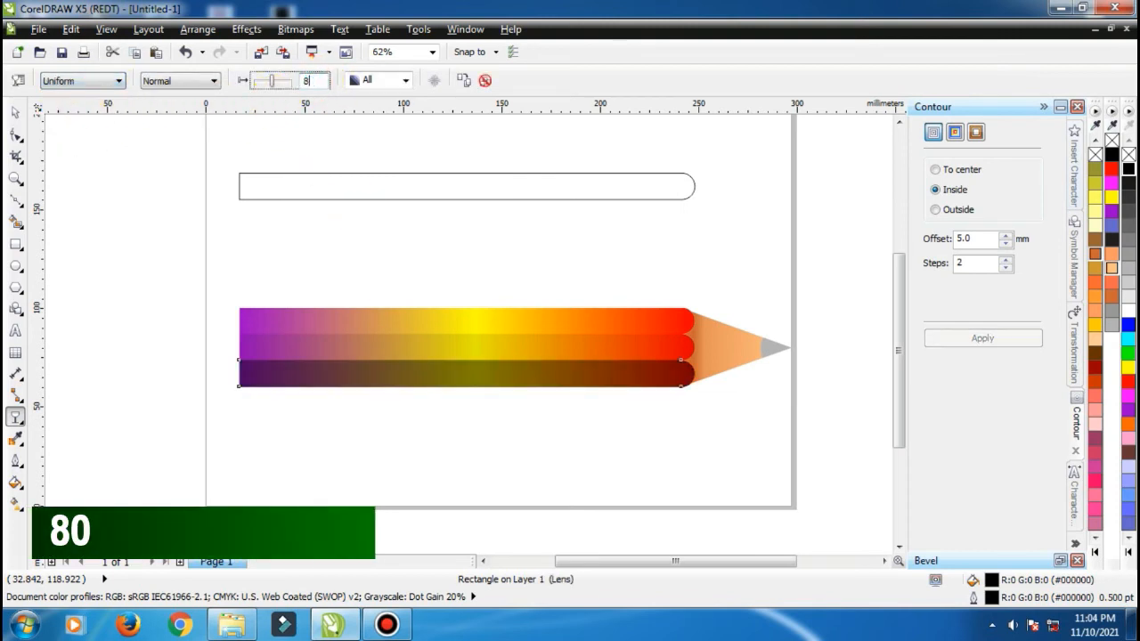
text(80)
key(Return)
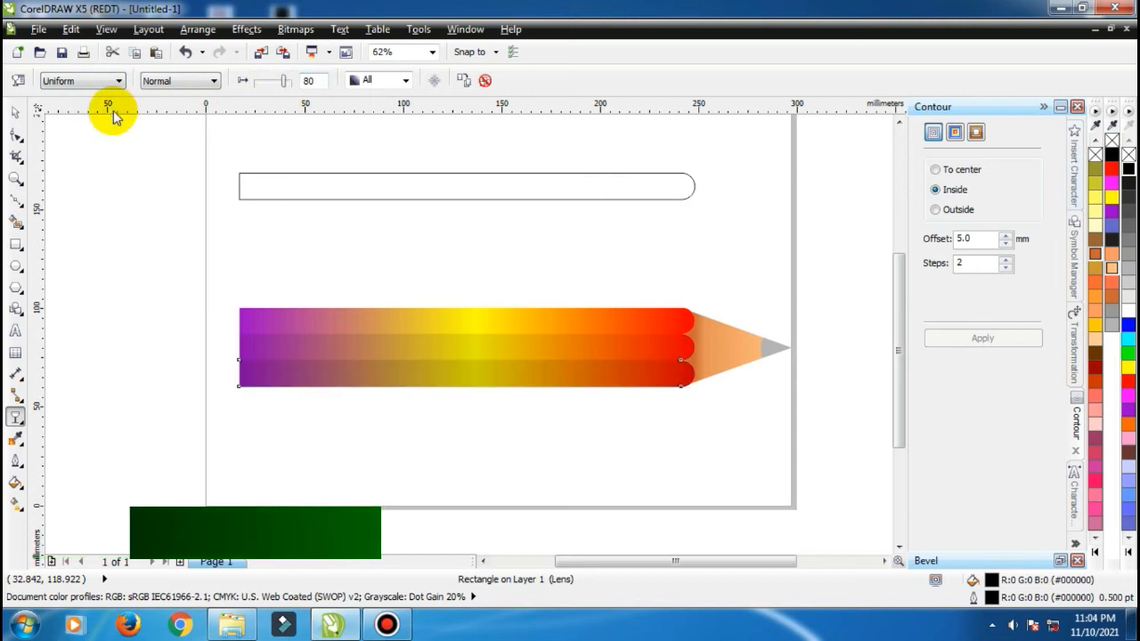
Step: Delete the unfilled rounded bar above the pencil
click(16, 112)
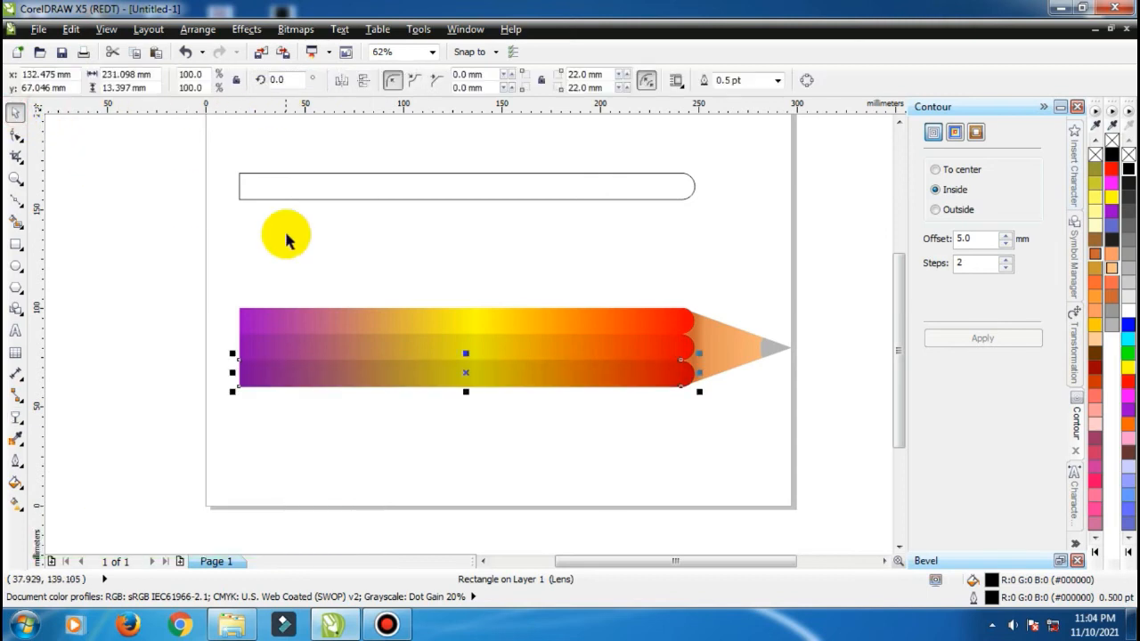
click(380, 188)
key(Delete)
scroll(419, 254, down, 2)
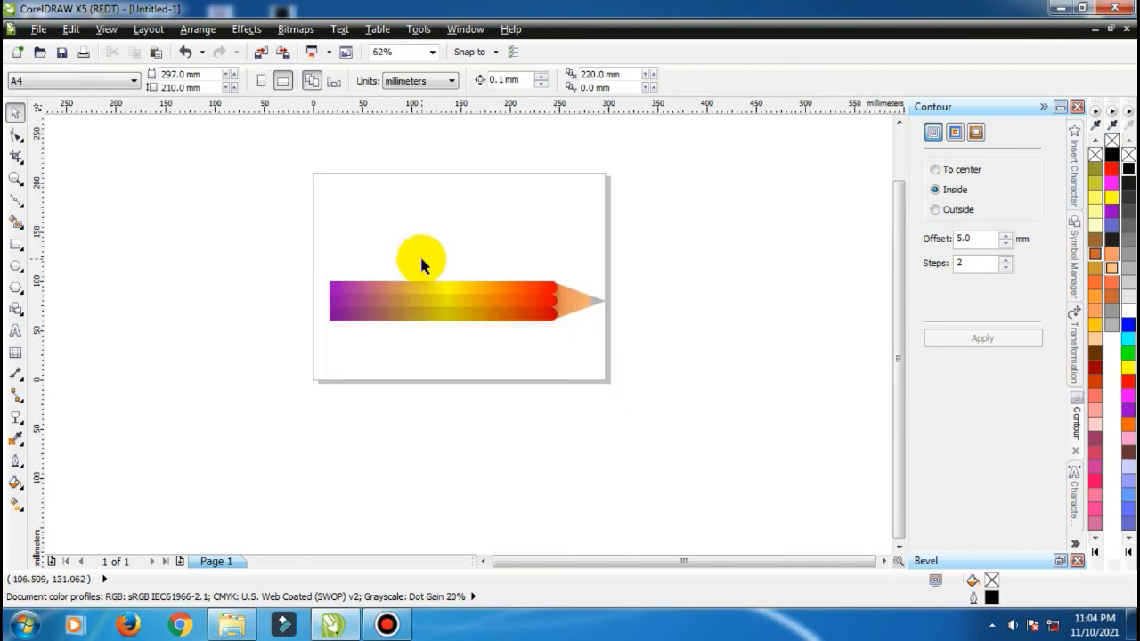
scroll(571, 276, up, 1)
scroll(720, 270, down, 1)
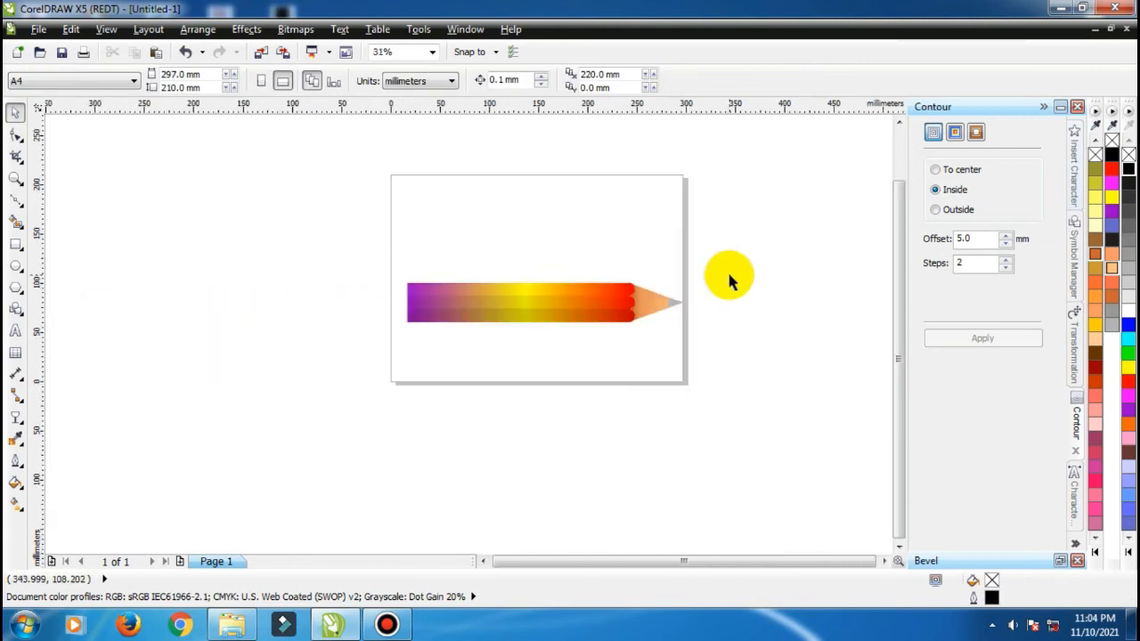
Step: Change the middle colour of the pencil body's linear gradient to orange and move that node to position 51%
scroll(610, 301, up, 1)
click(520, 293)
mouse_move(520, 264)
mouse_down()
mouse_move(466, 247)
mouse_move(468, 196)
mouse_move(454, 270)
mouse_up()
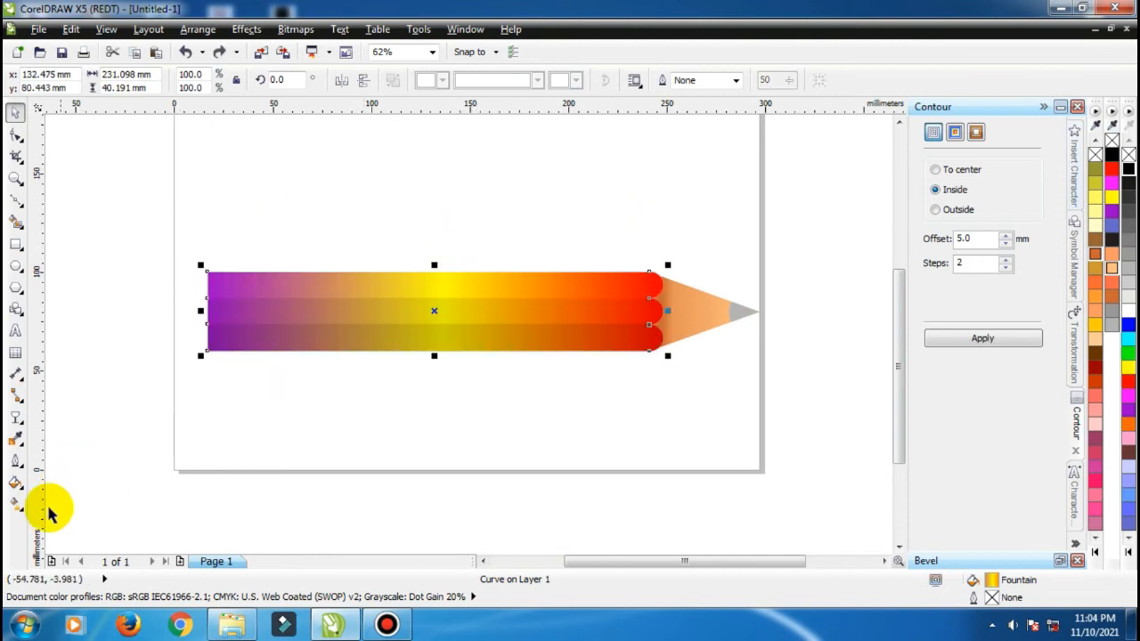
click(15, 504)
click(441, 311)
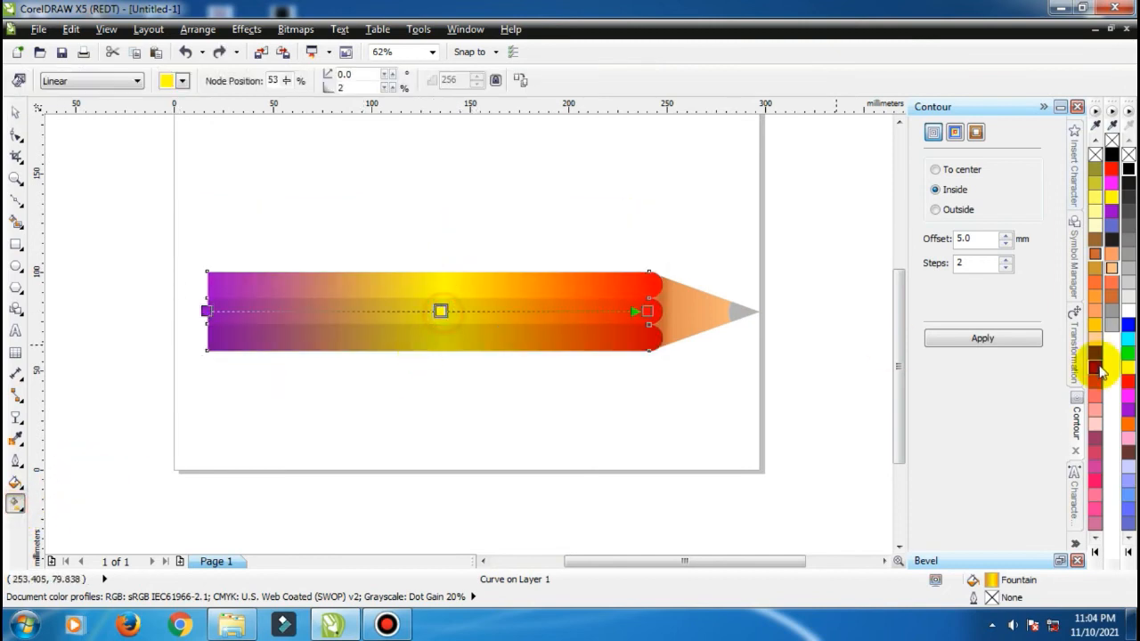
click(1096, 424)
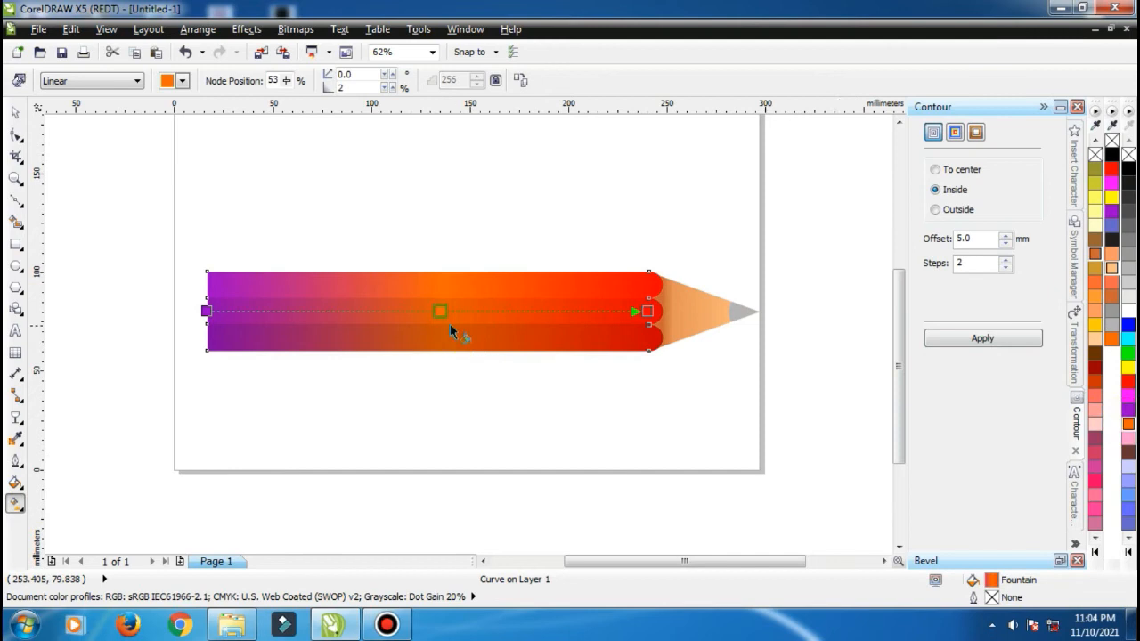
click(1127, 430)
click(1076, 454)
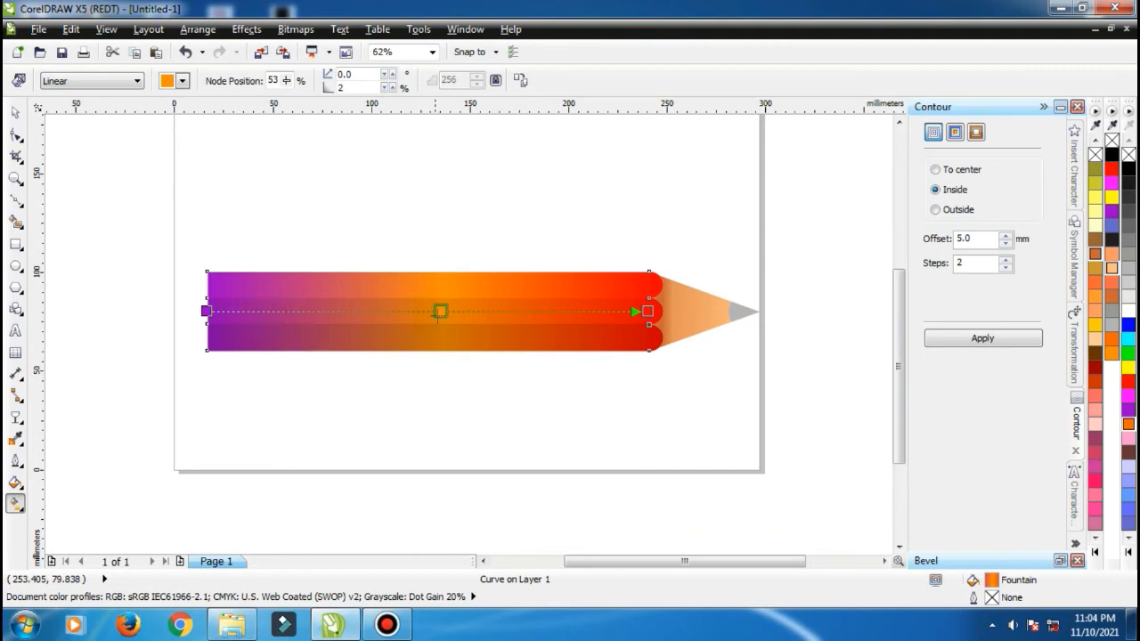
drag(433, 311, 430, 310)
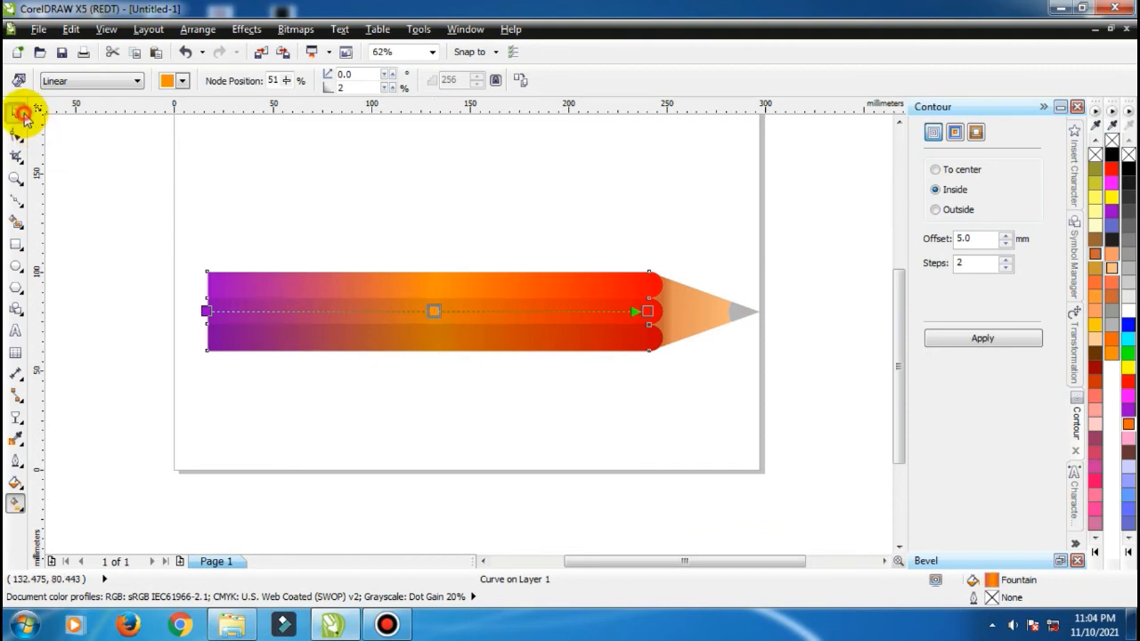
Step: Group all the pencil's parts, centre the group on the page and deselect it
click(20, 113)
scroll(407, 255, down, 2)
scroll(463, 260, up, 2)
mouse_move(797, 218)
mouse_down()
mouse_move(395, 382)
mouse_move(129, 389)
mouse_up()
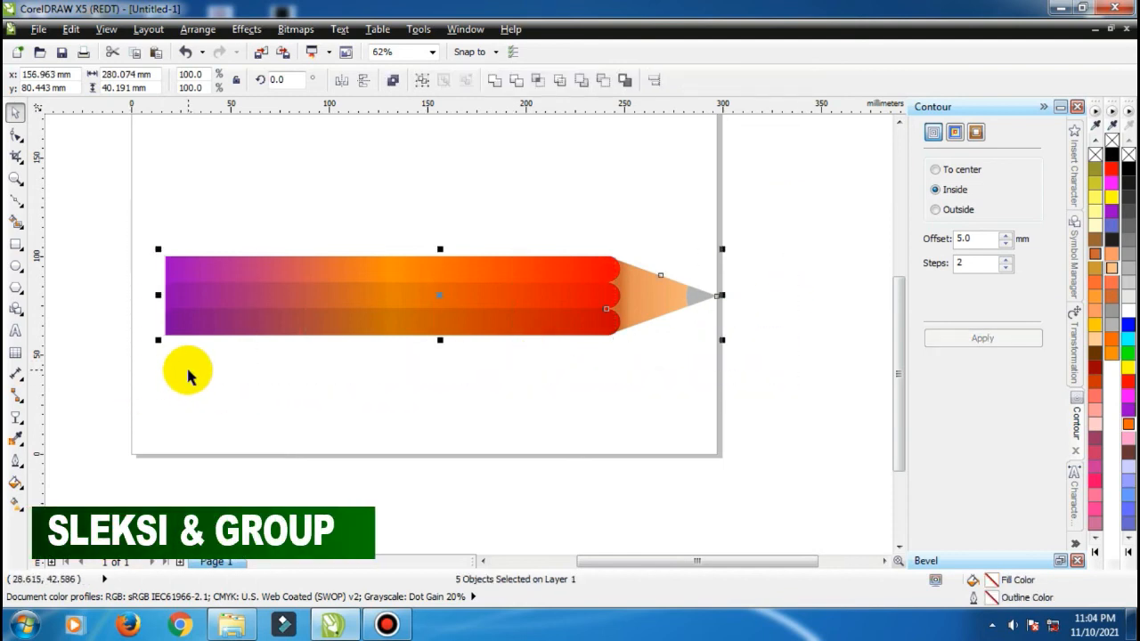
key(ctrl+g)
key(p)
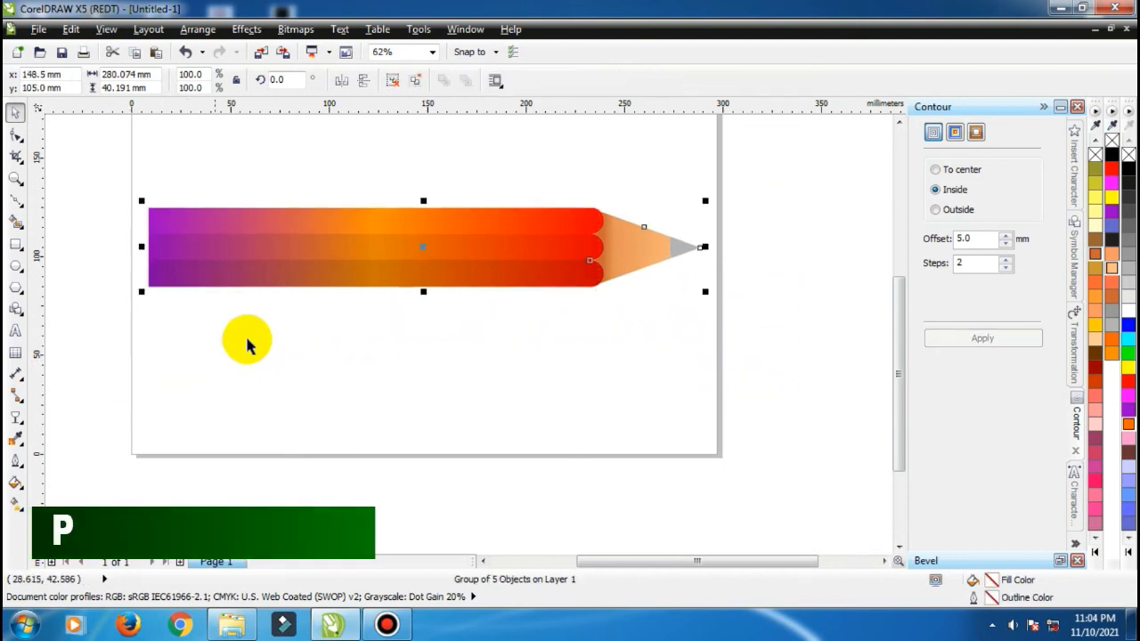
click(346, 180)
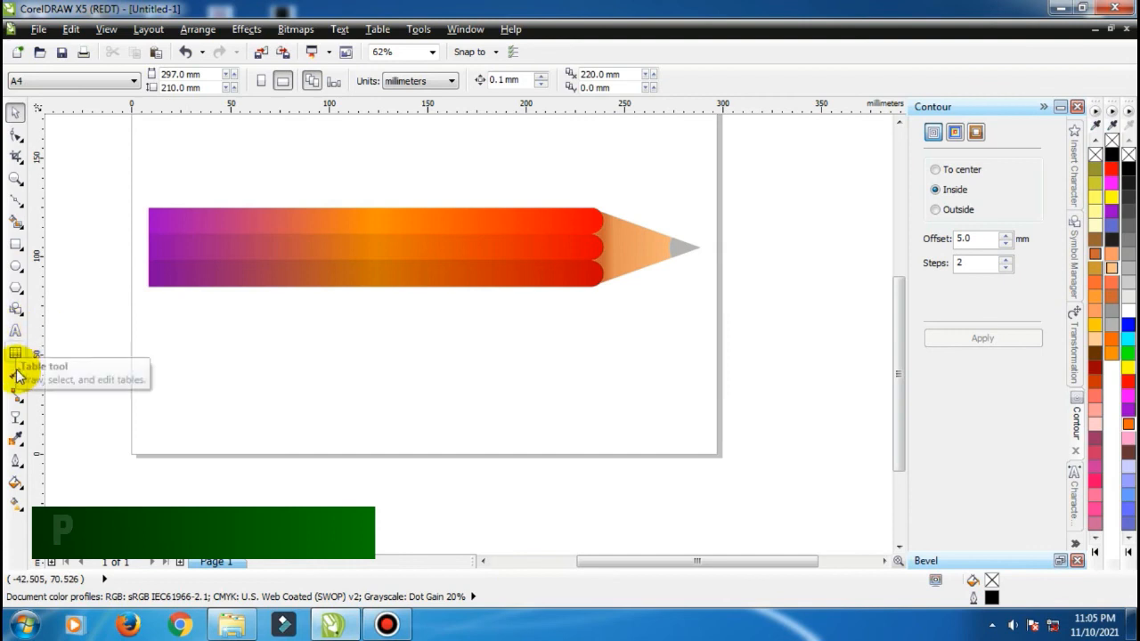
Step: Draw a flat ellipse about 261 by 4.2 mm below the pencil, filled with light grey #CCCCCC without an outline
click(15, 266)
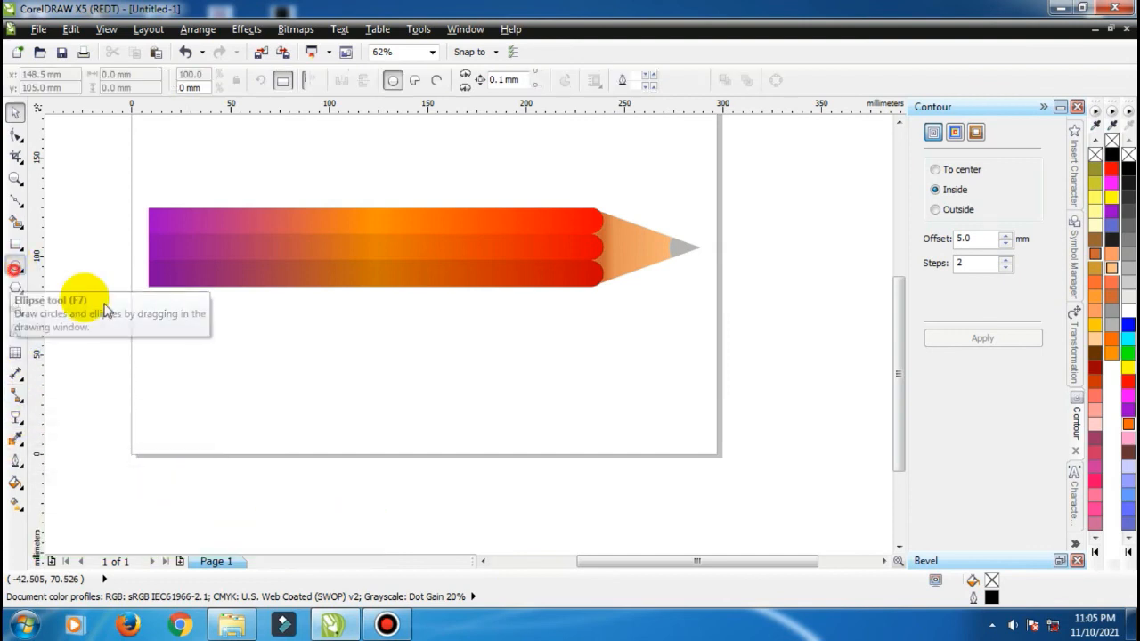
drag(162, 326, 674, 334)
click(1128, 286)
right_click(1128, 154)
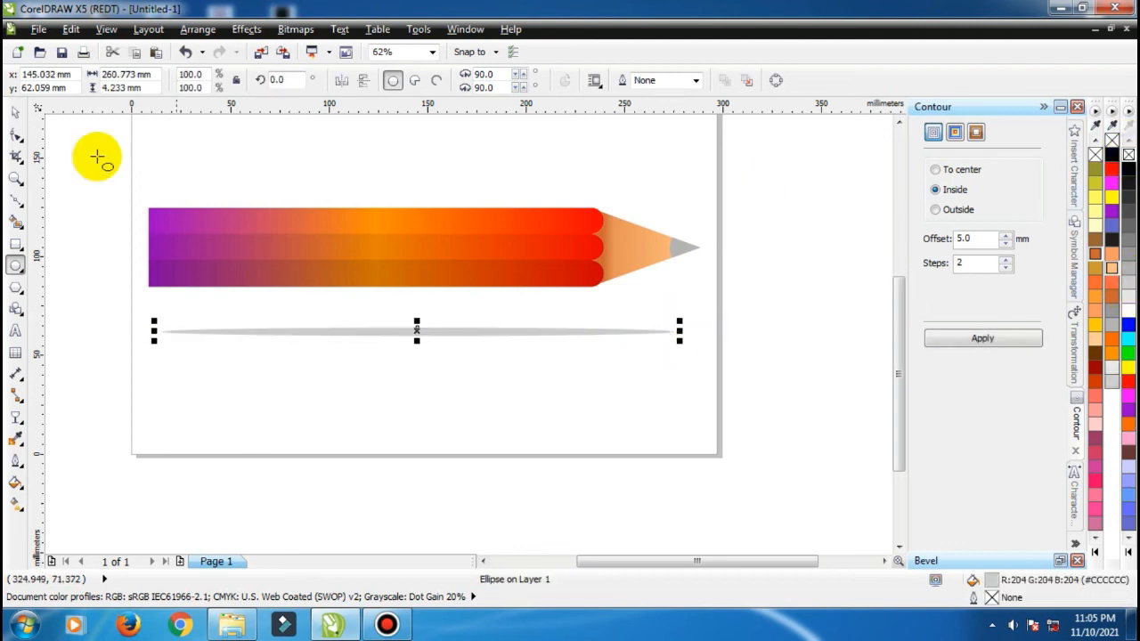
click(22, 118)
click(403, 147)
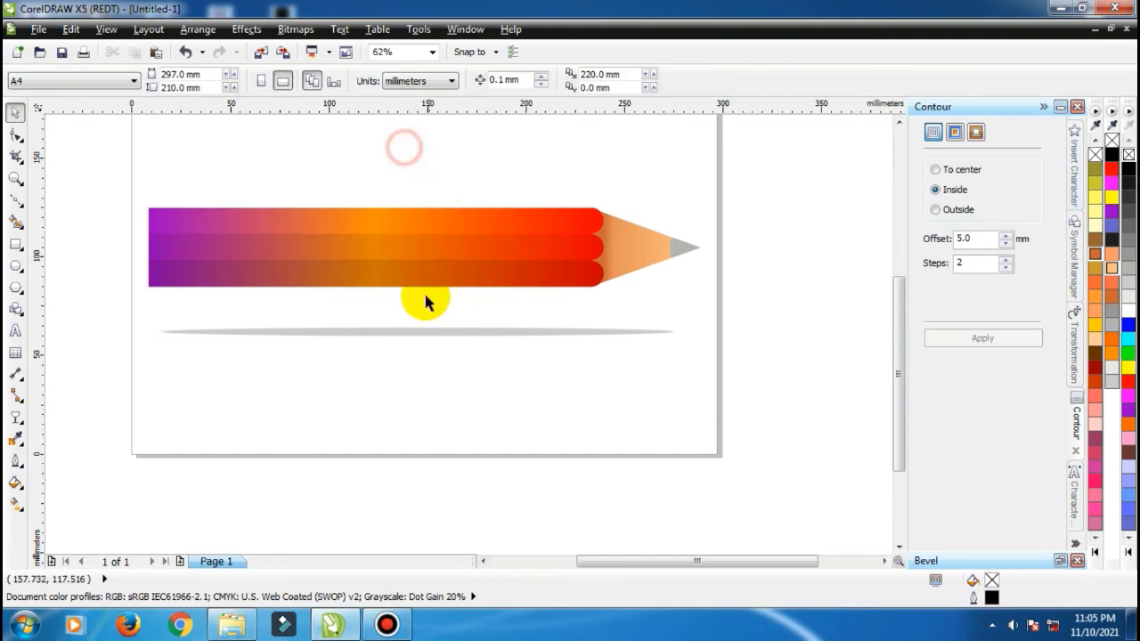
Step: Centre the grey ellipse horizontally beneath the pencil and deselect both
click(425, 331)
shift+click(464, 238)
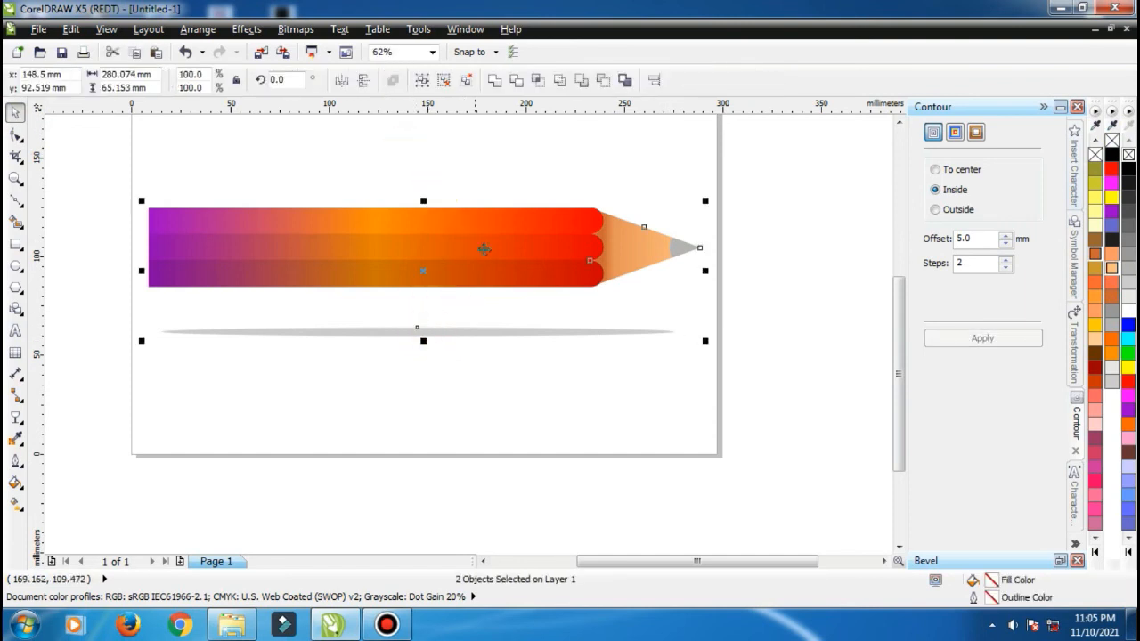
click(771, 241)
Step: Change the fountain fill of the pencil's wooden tip to Radial
scroll(772, 241, down, 2)
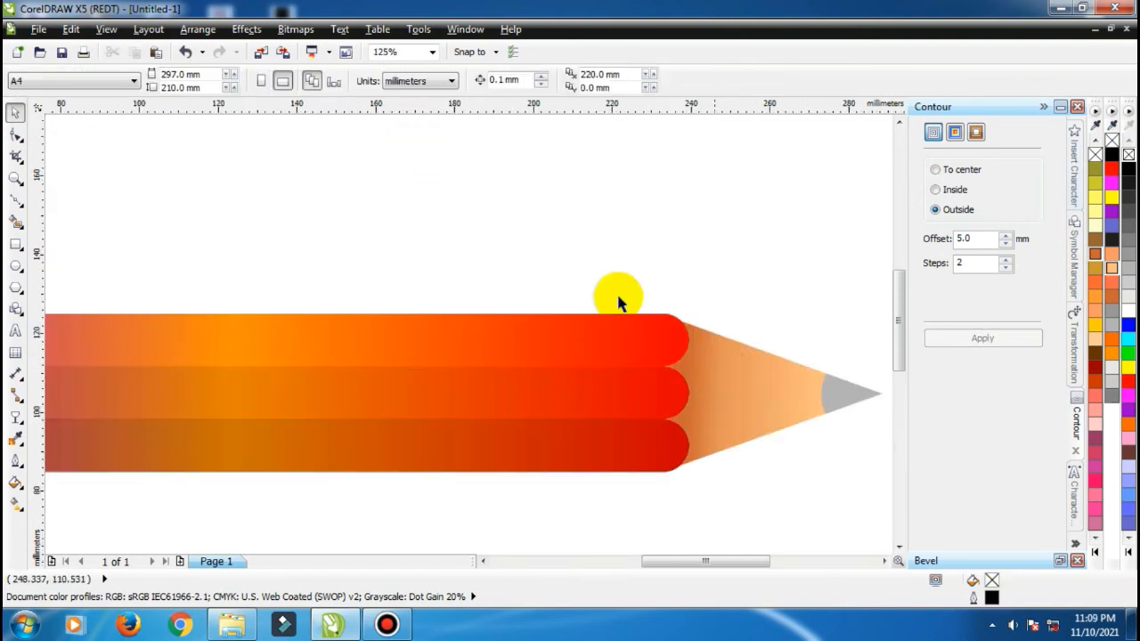
scroll(619, 303, down, 1)
scroll(514, 292, up, 1)
click(570, 287)
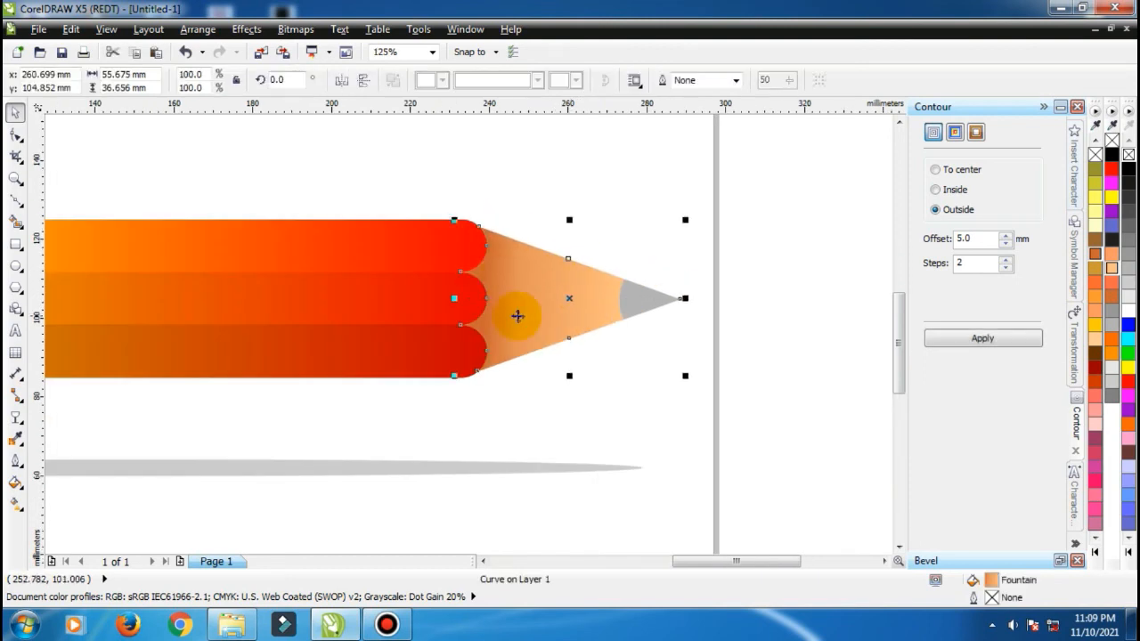
scroll(482, 250, up, 1)
click(15, 504)
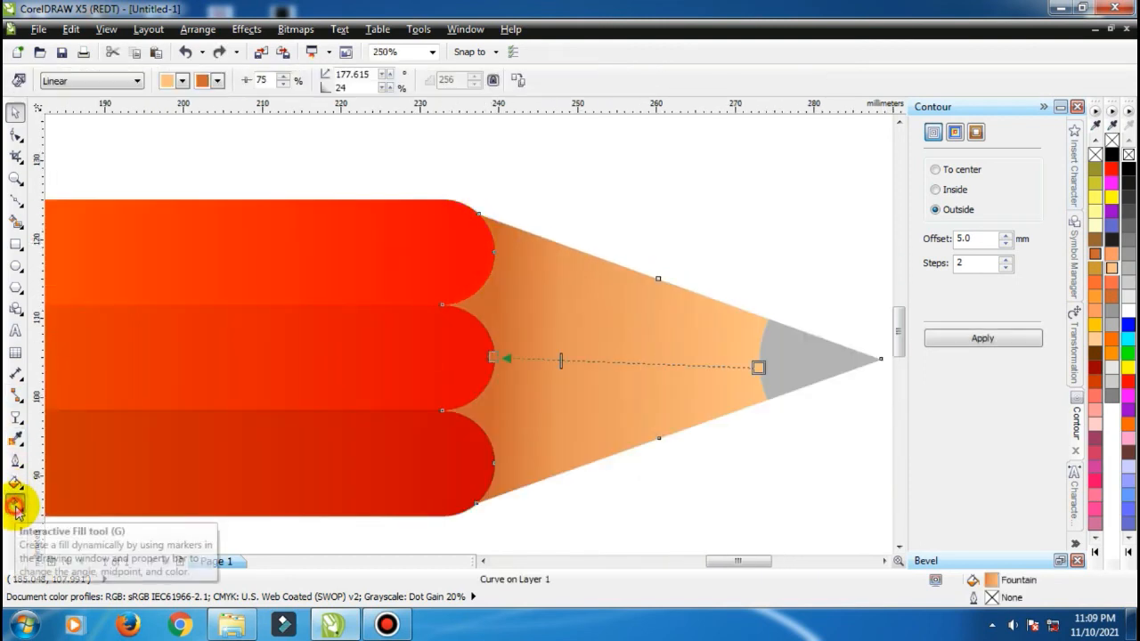
click(123, 82)
click(81, 119)
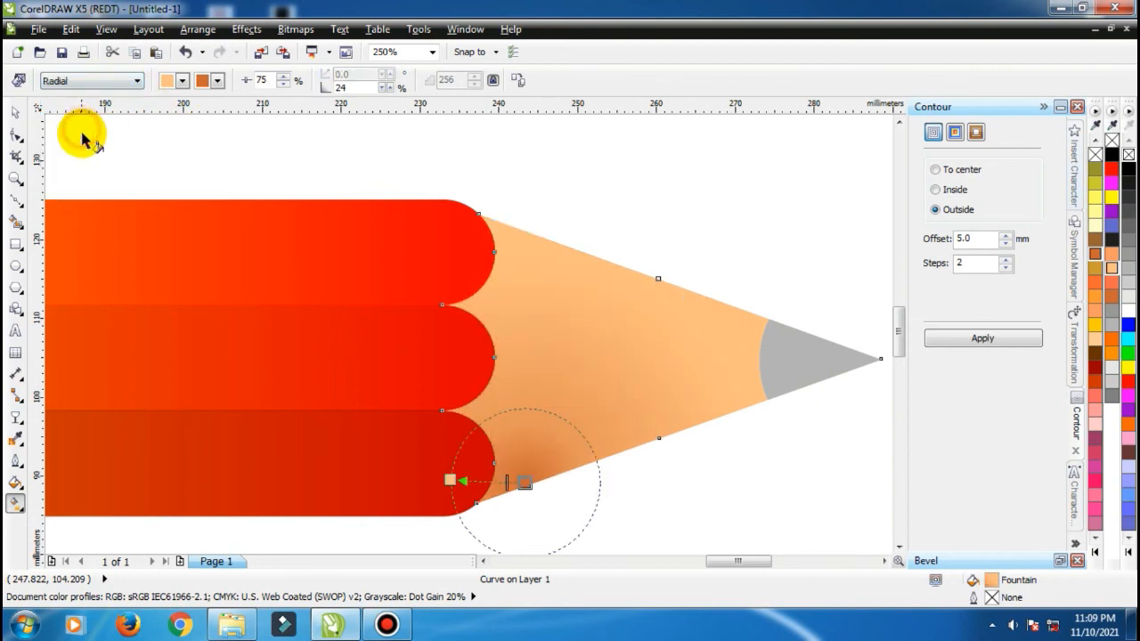
Step: Place the dark centre of the tip's radial fill near its lower edge beside the body, and enlarge the fill's radius
drag(450, 480, 527, 318)
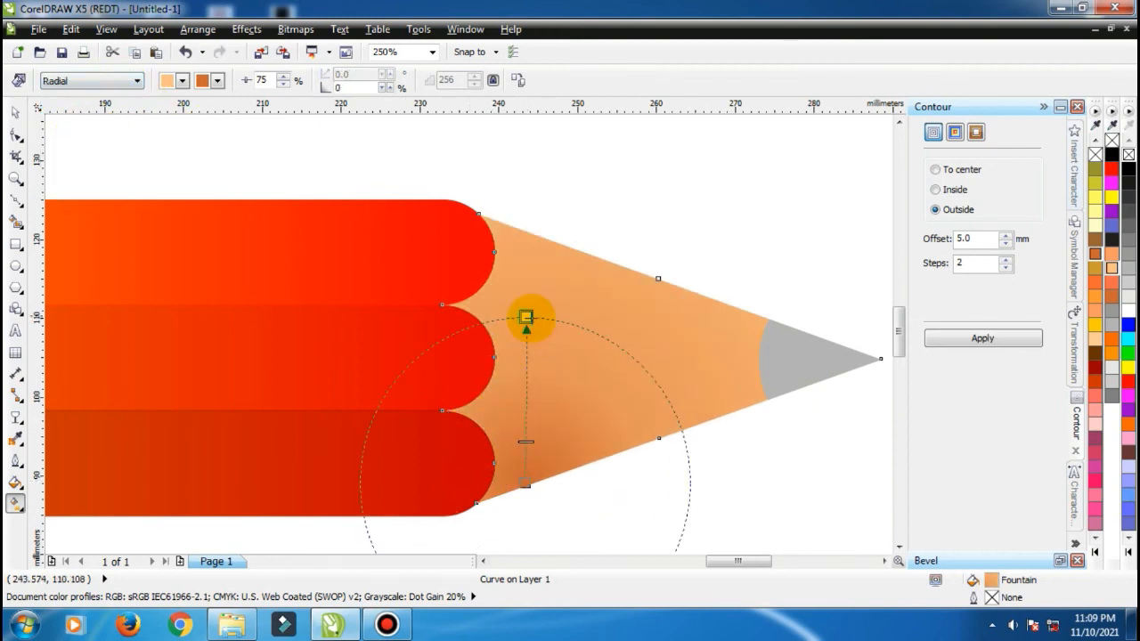
drag(526, 484, 526, 464)
drag(526, 318, 552, 340)
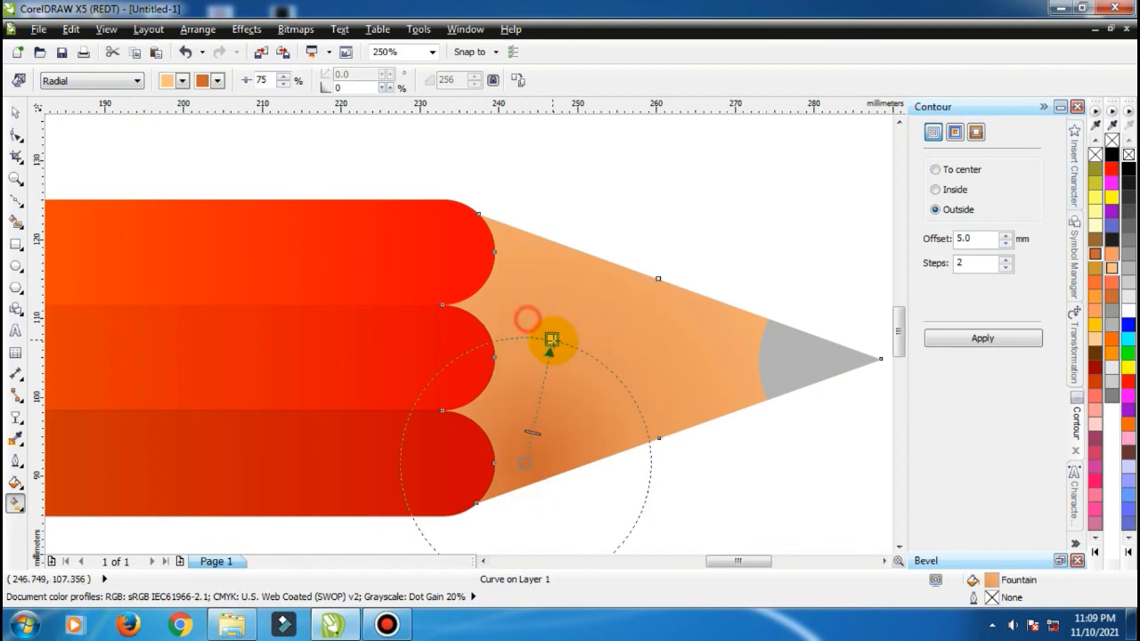
scroll(552, 337, down, 2)
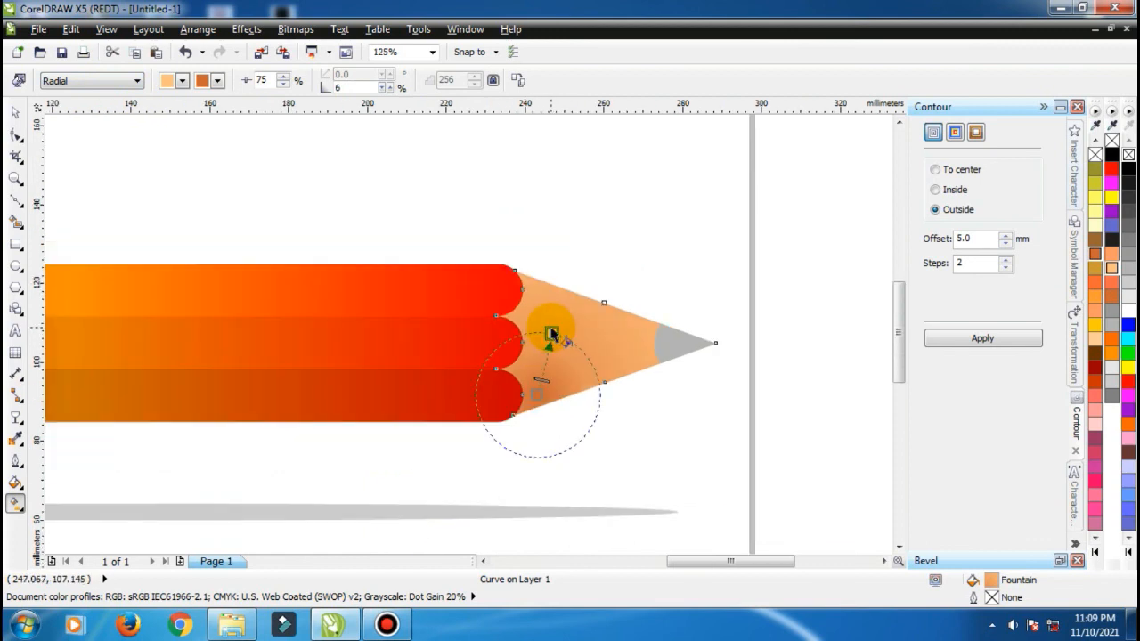
Step: Add a node at the wooden tip's upper corner and extend it back onto the rounded edge of the body
scroll(552, 333, up, 2)
scroll(468, 229, up, 2)
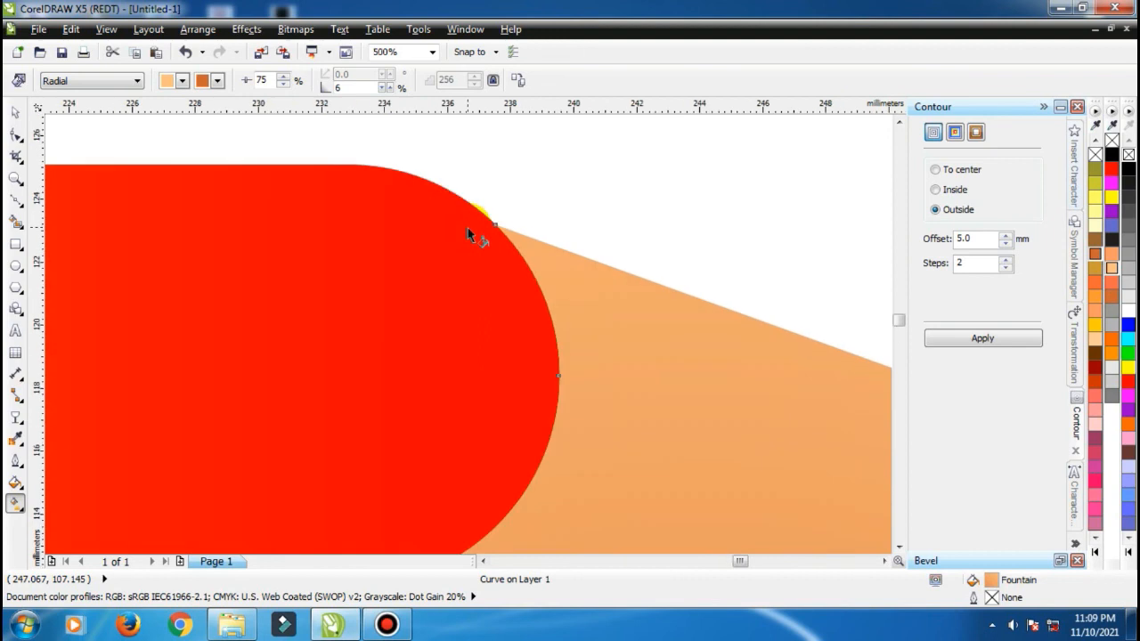
click(15, 136)
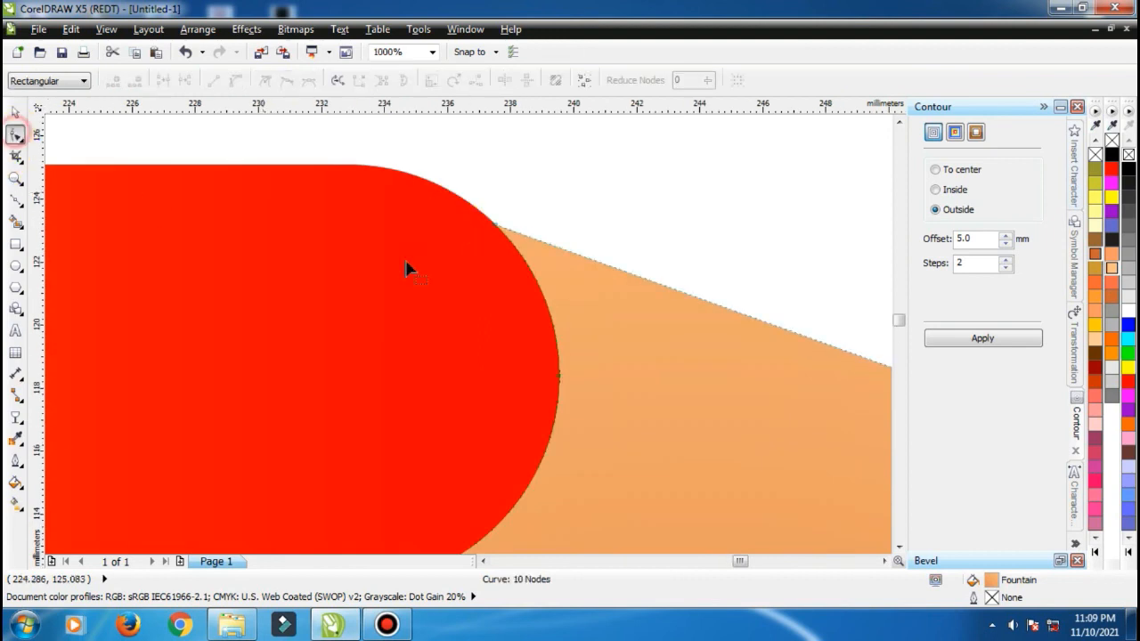
double_click(567, 256)
mouse_move(567, 255)
mouse_down()
mouse_move(500, 209)
mouse_move(457, 199)
mouse_up()
scroll(526, 174, down, 3)
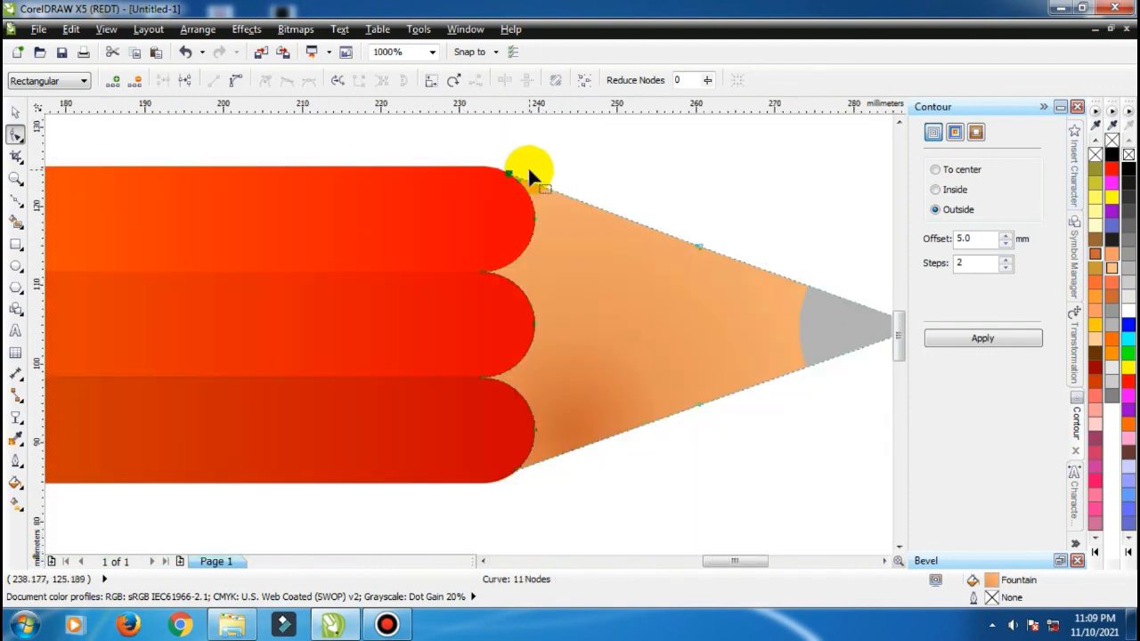
Step: Add a node at the wooden tip's lower corner, extend it back onto the body's rounded edge, and deselect the tip
scroll(537, 461, up, 3)
double_click(534, 456)
drag(535, 456, 397, 532)
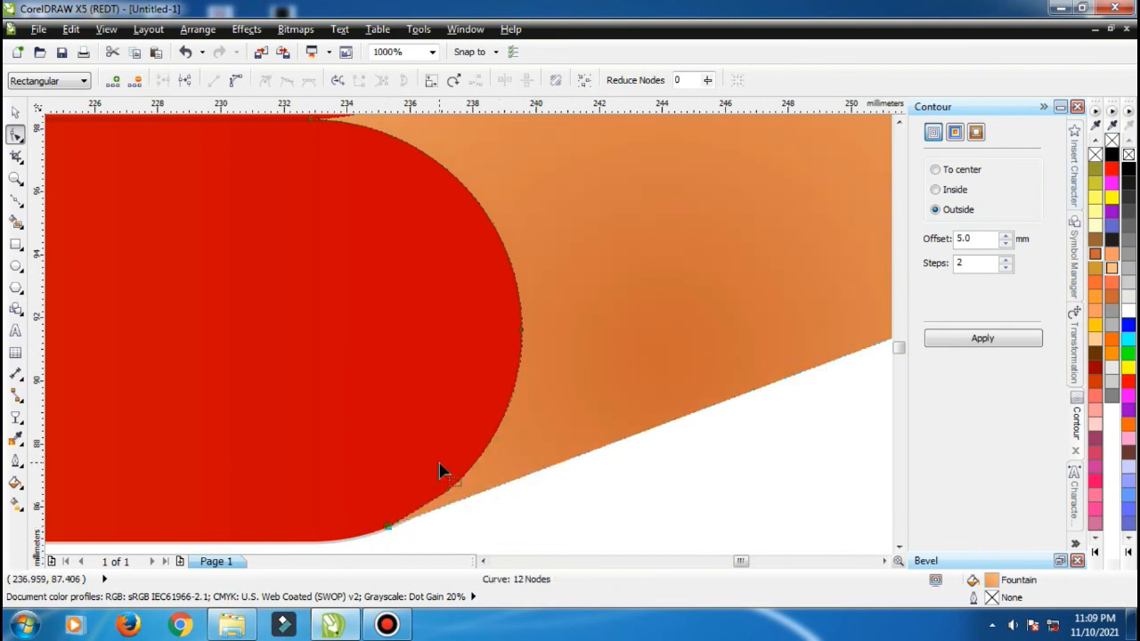
scroll(440, 470, up, 2)
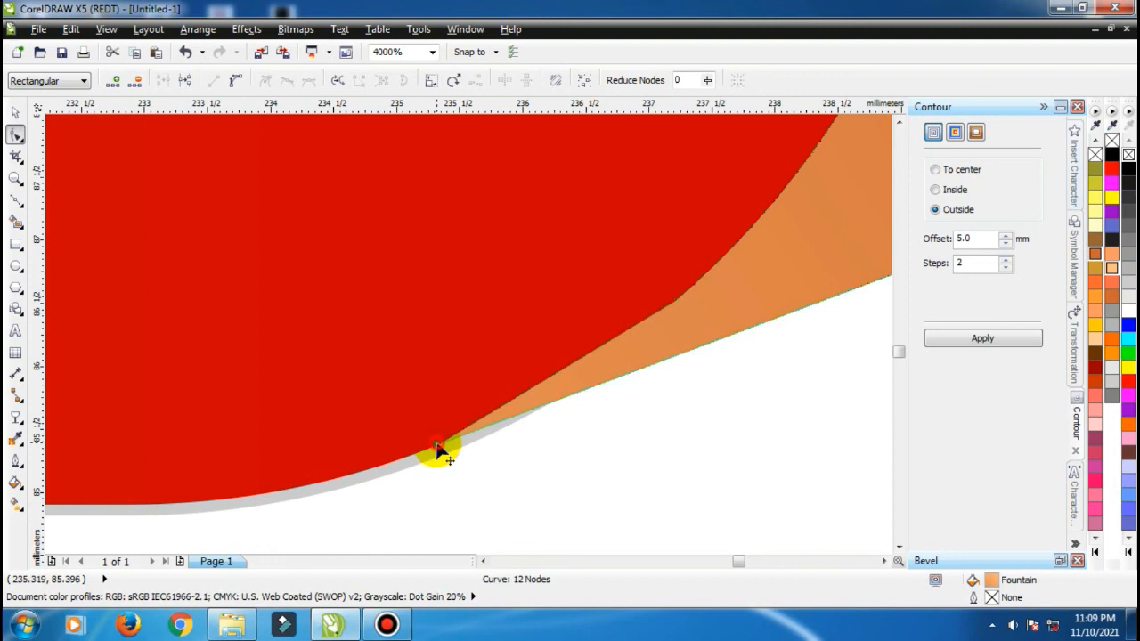
scroll(598, 386, down, 4)
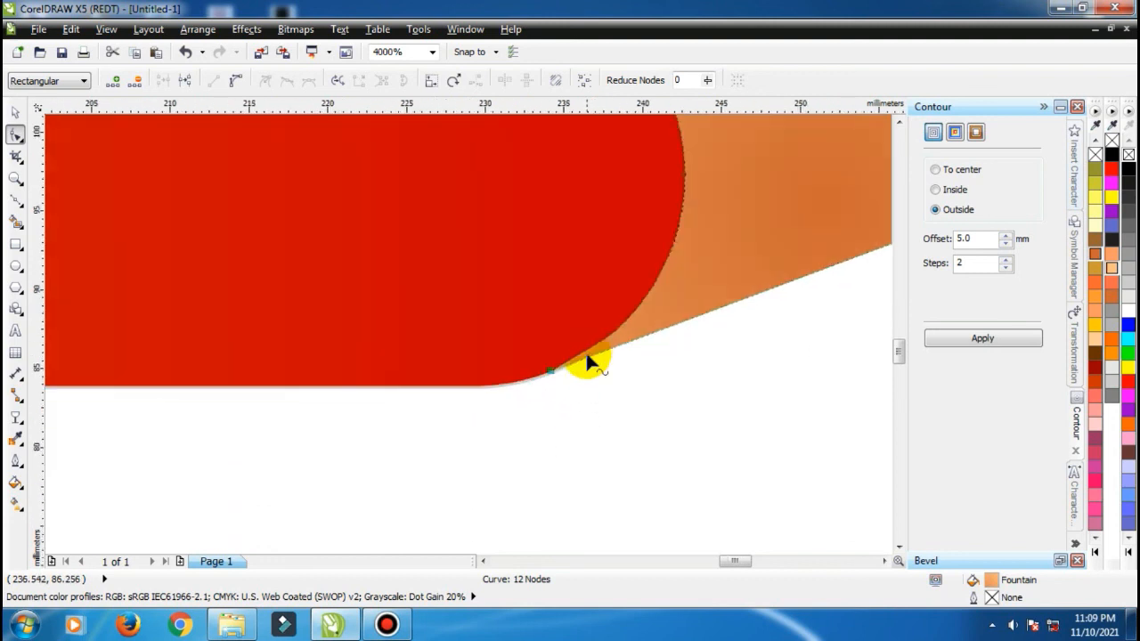
click(15, 112)
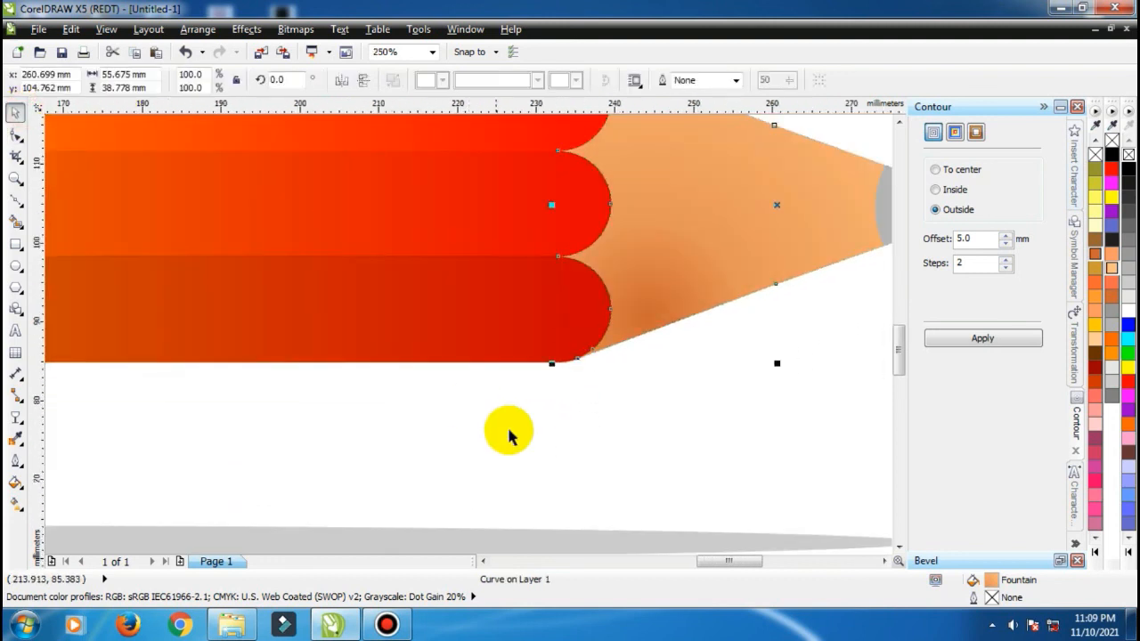
click(509, 433)
Step: Try darker greys on the pencil's lead and fill it with grey #999999
scroll(585, 433, down, 3)
scroll(652, 334, up, 1)
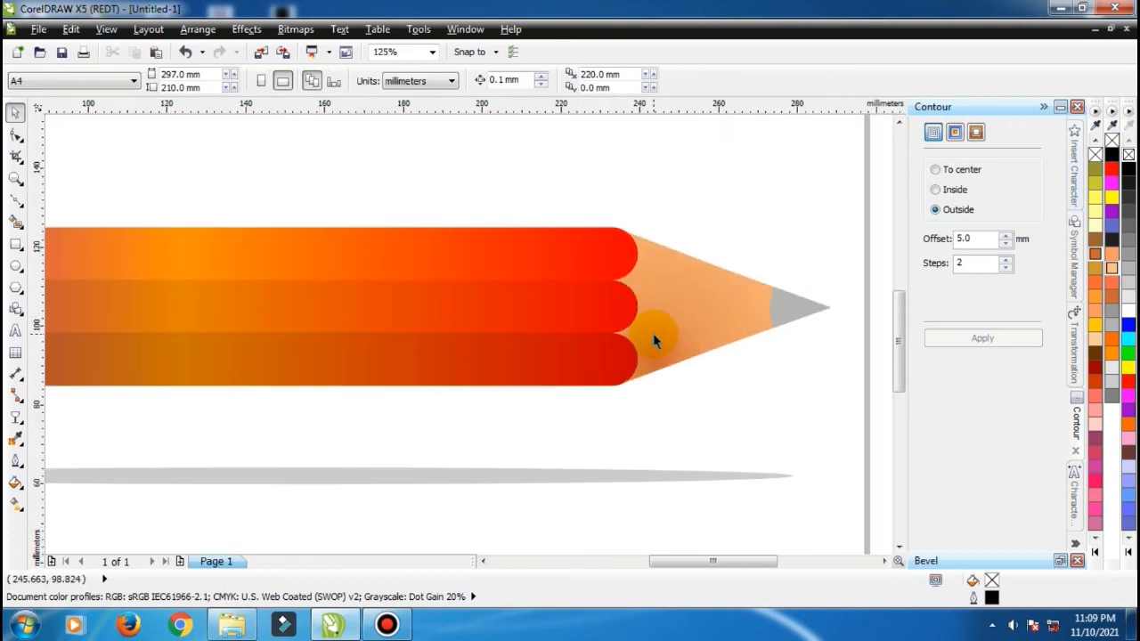
scroll(684, 336, down, 1)
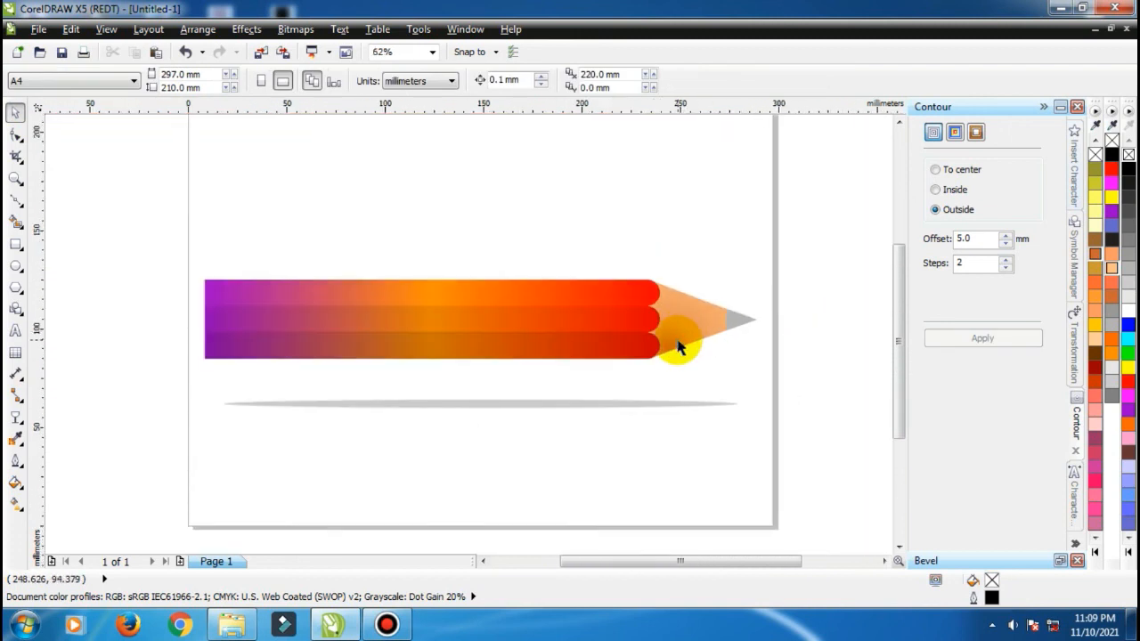
scroll(738, 324, up, 2)
click(725, 330)
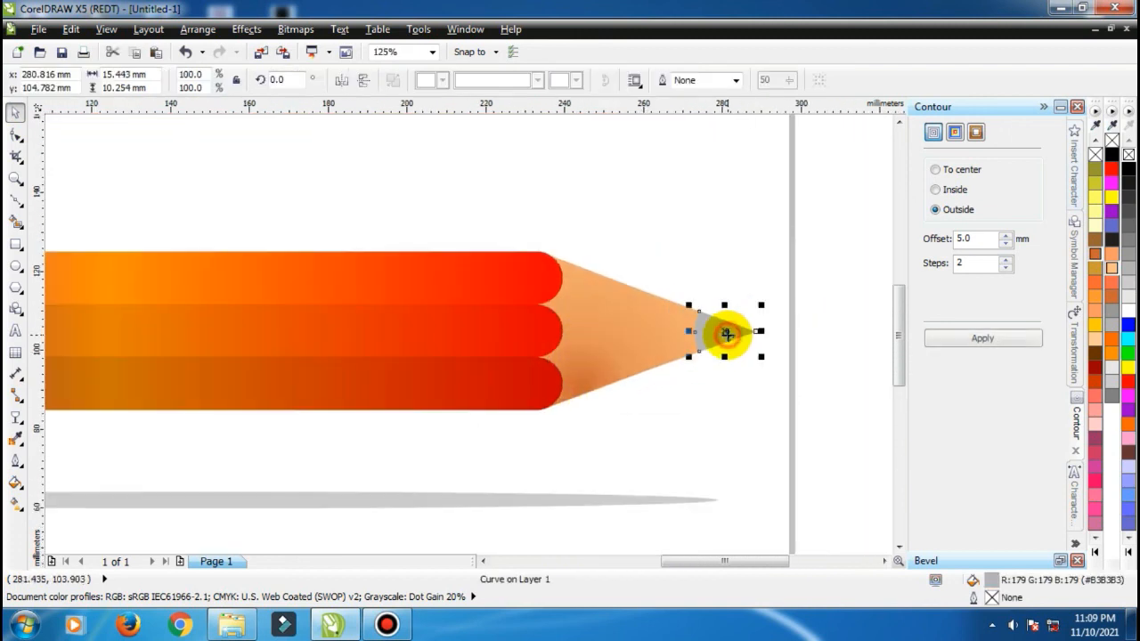
click(1131, 259)
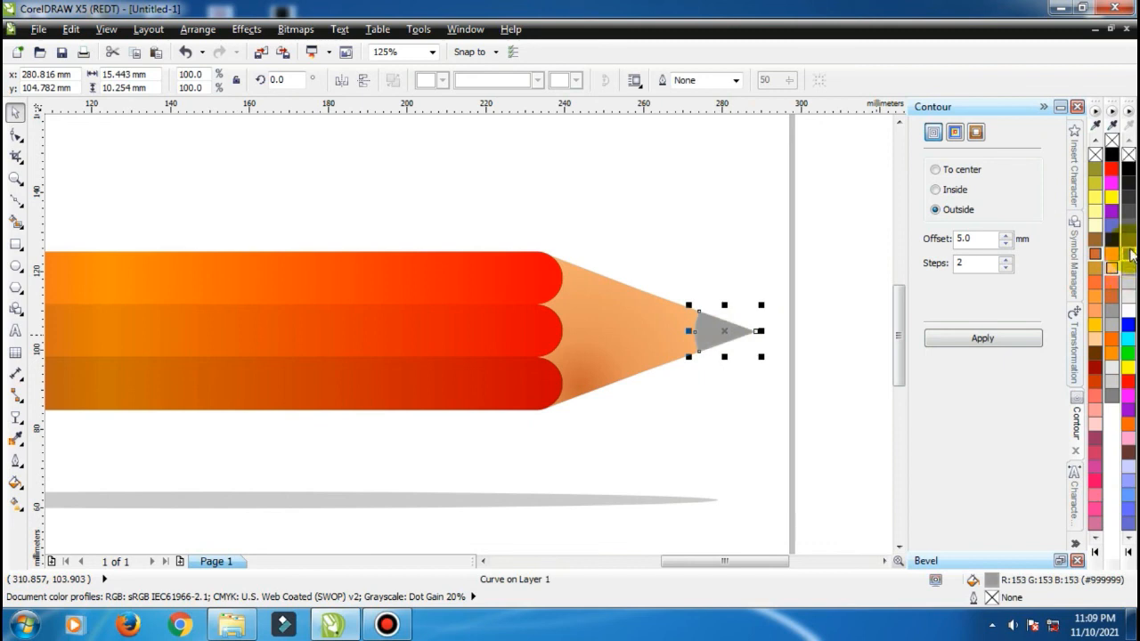
click(1130, 242)
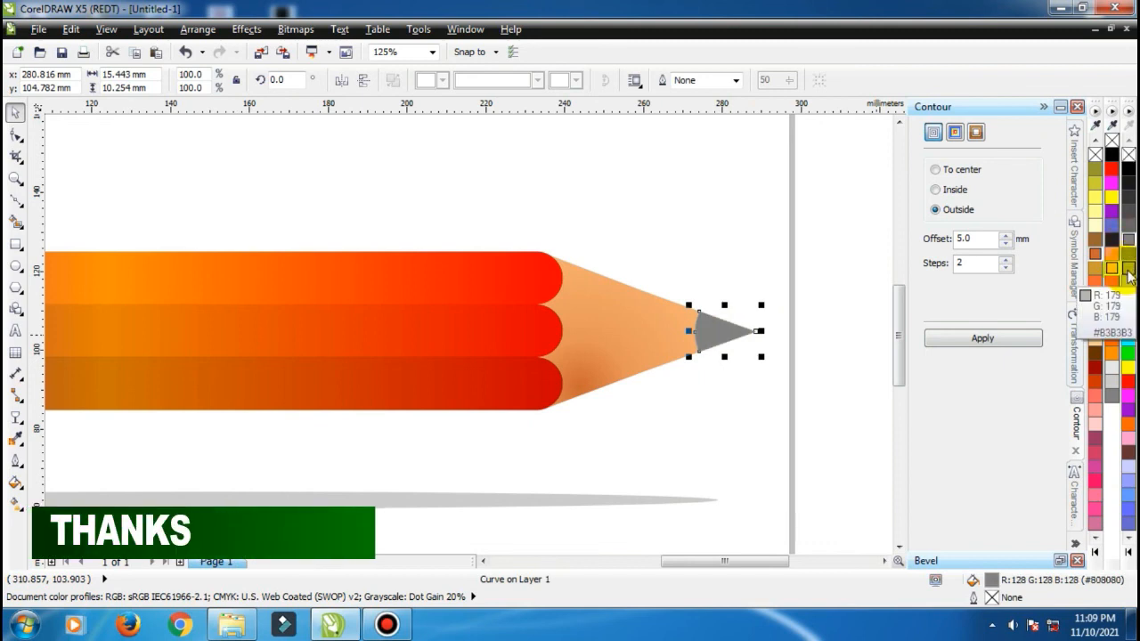
click(1130, 305)
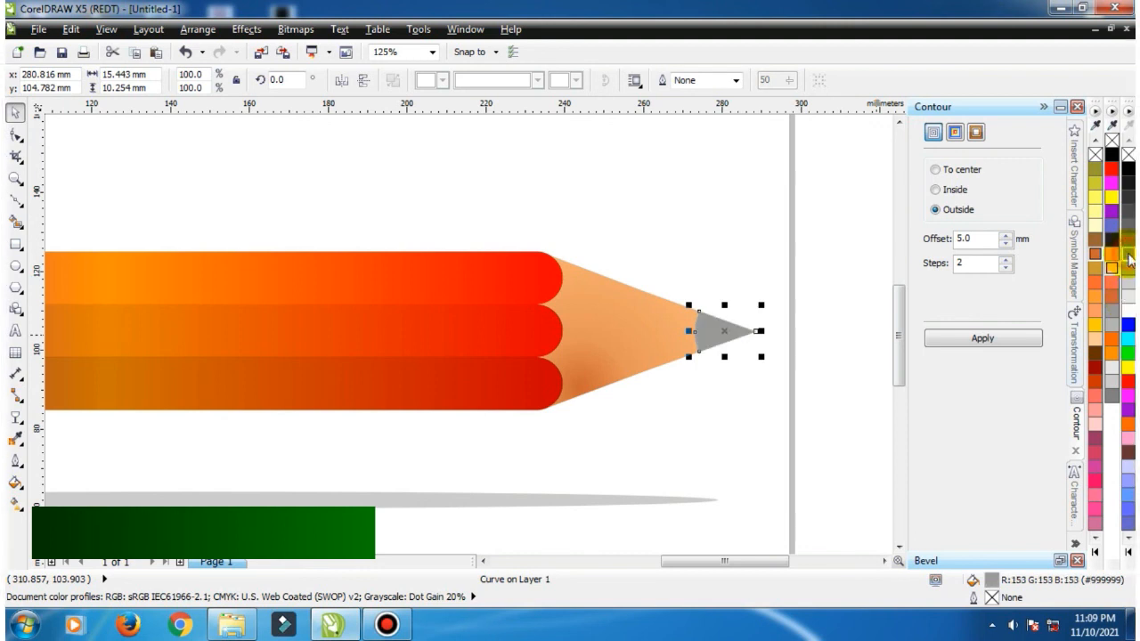